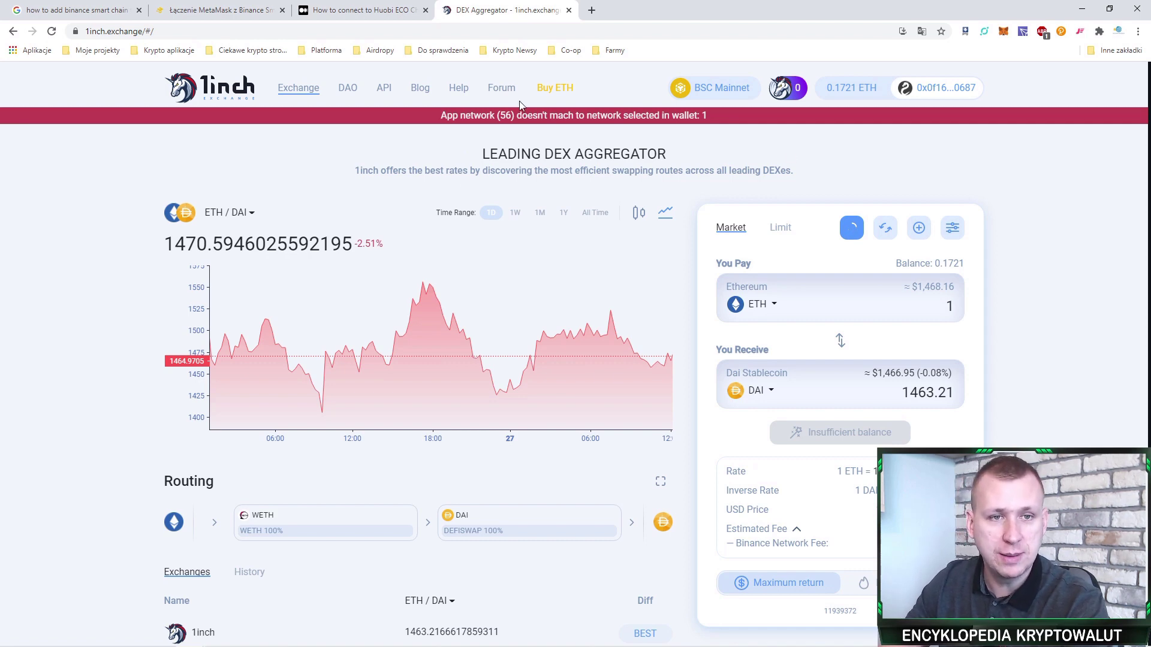
Switch the MetaMask wallet's network to Binance Smart Chain.
left_click(487, 134)
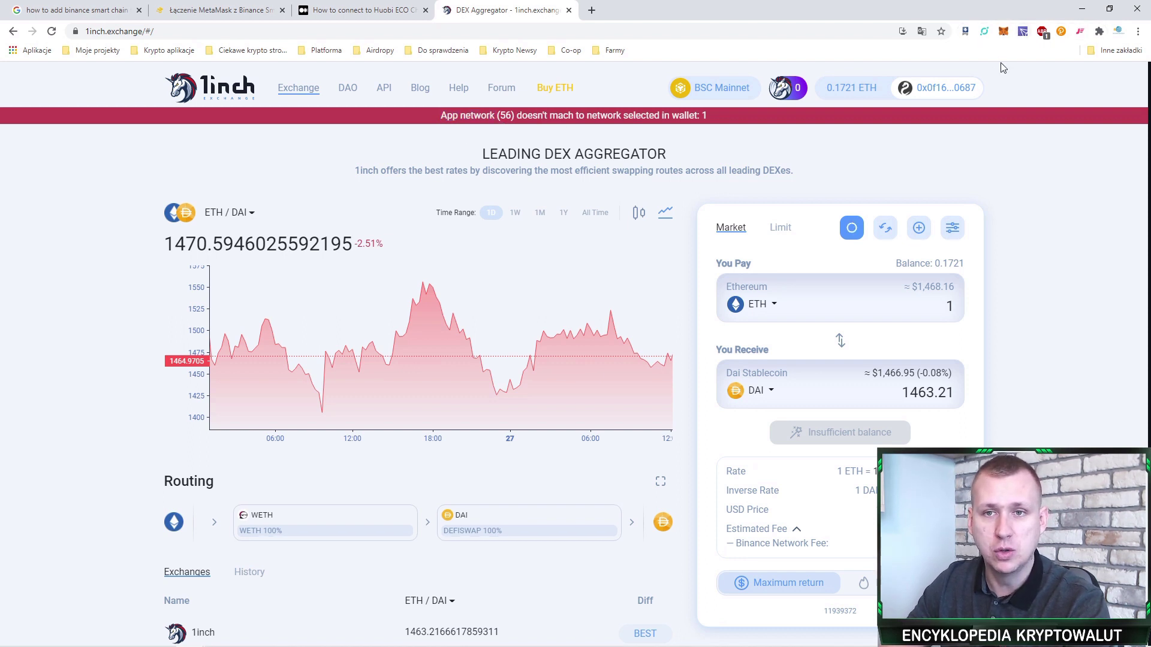
left_click(1003, 31)
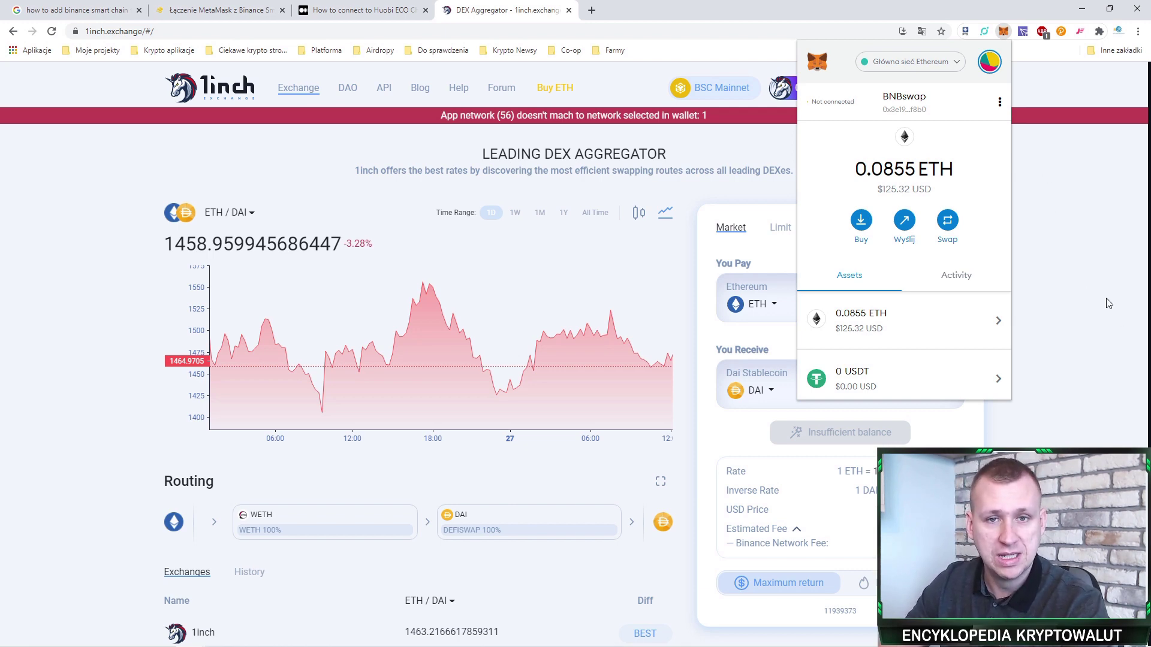
left_click(931, 72)
scroll(926, 180, "down", 1)
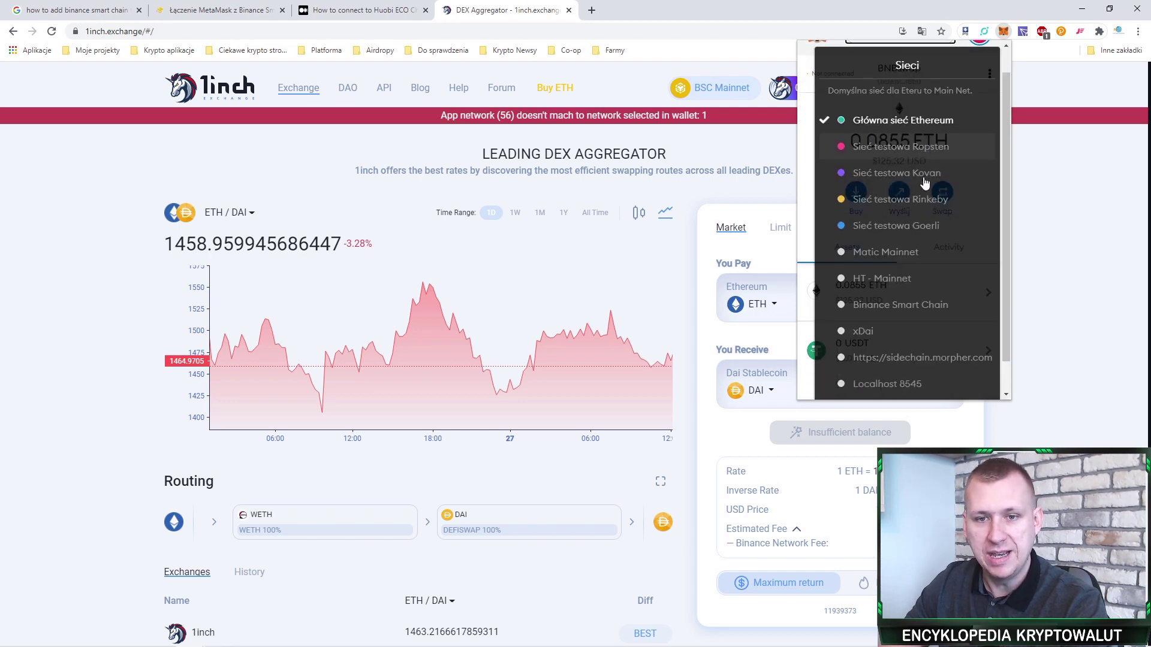
scroll(925, 182, "up", 1)
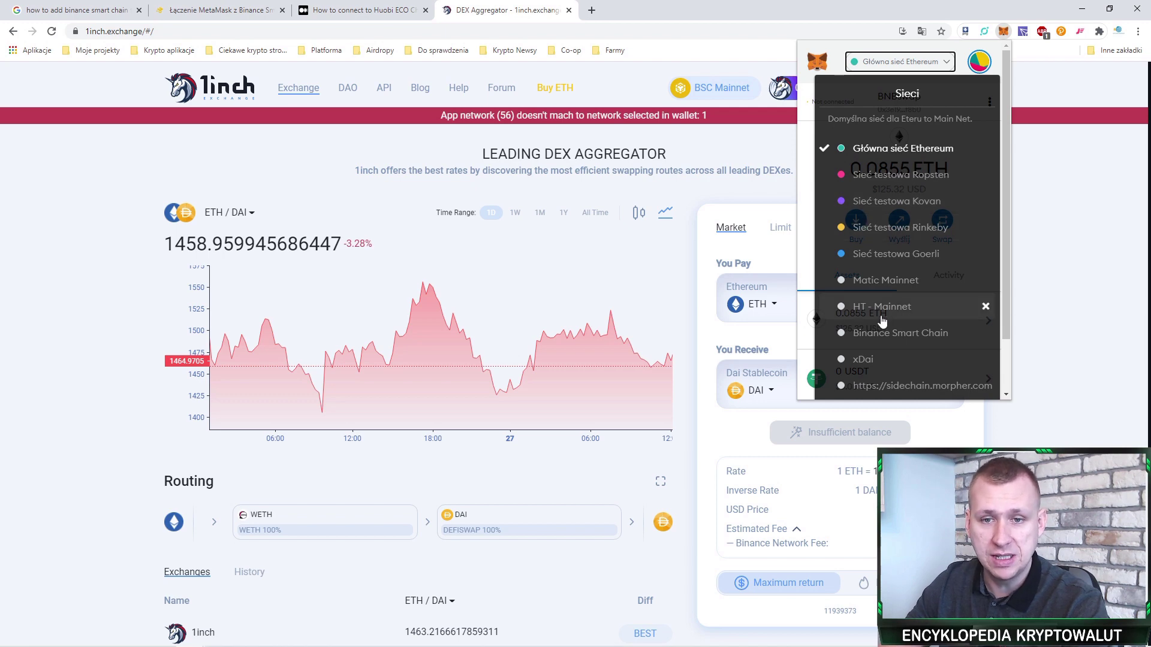
scroll(884, 312, "down", 1)
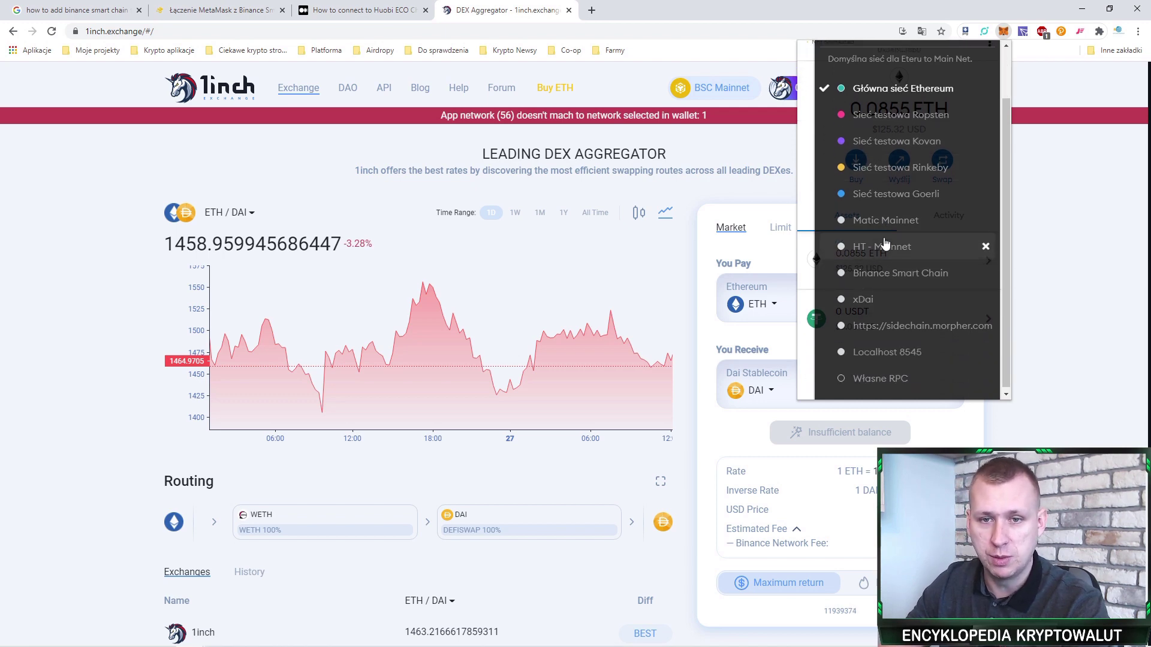
left_click(899, 276)
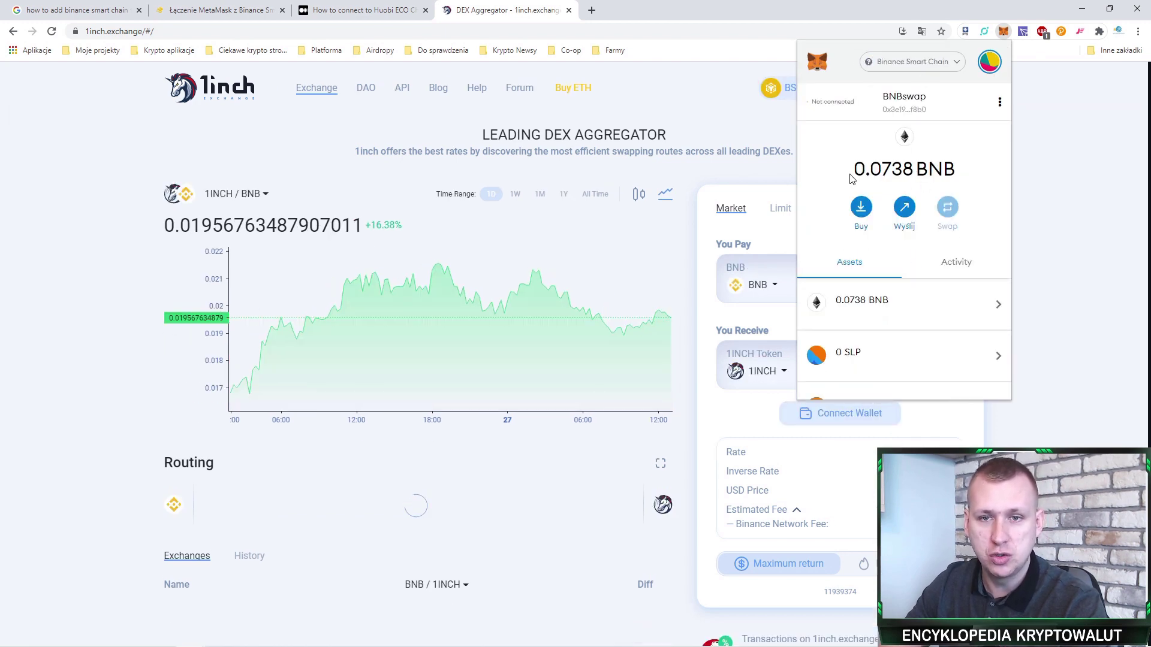
Review the BNBswap account's BNB balance in MetaMask, highlighting the amount and currency.
left_click_drag(916, 170, 956, 172)
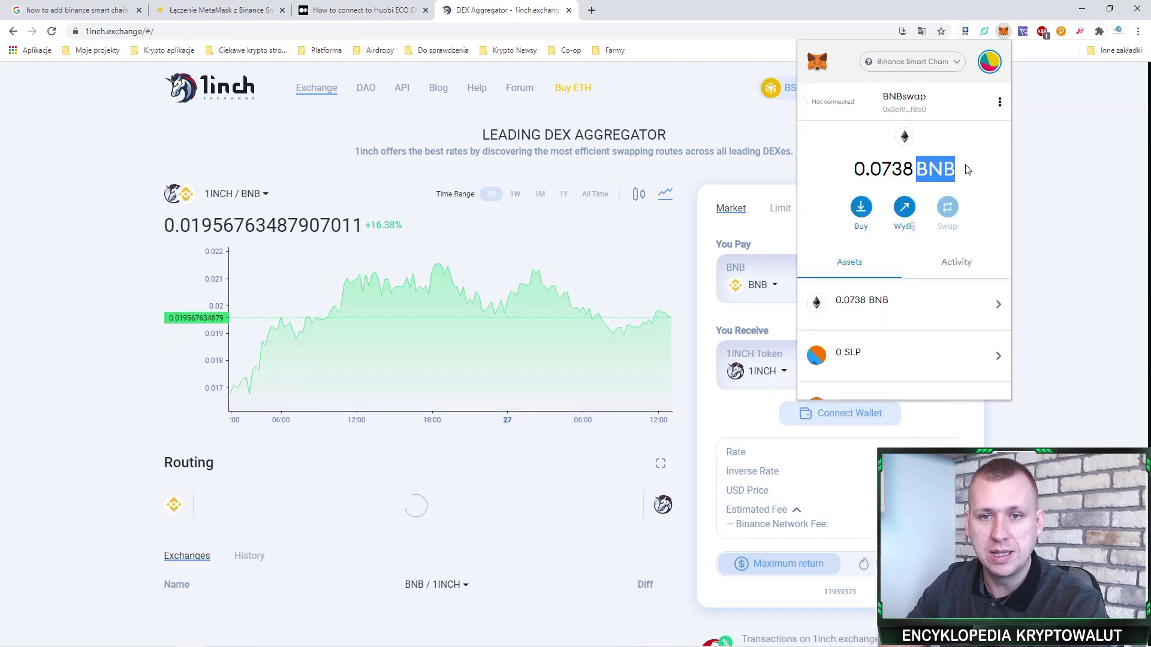
left_click(971, 159)
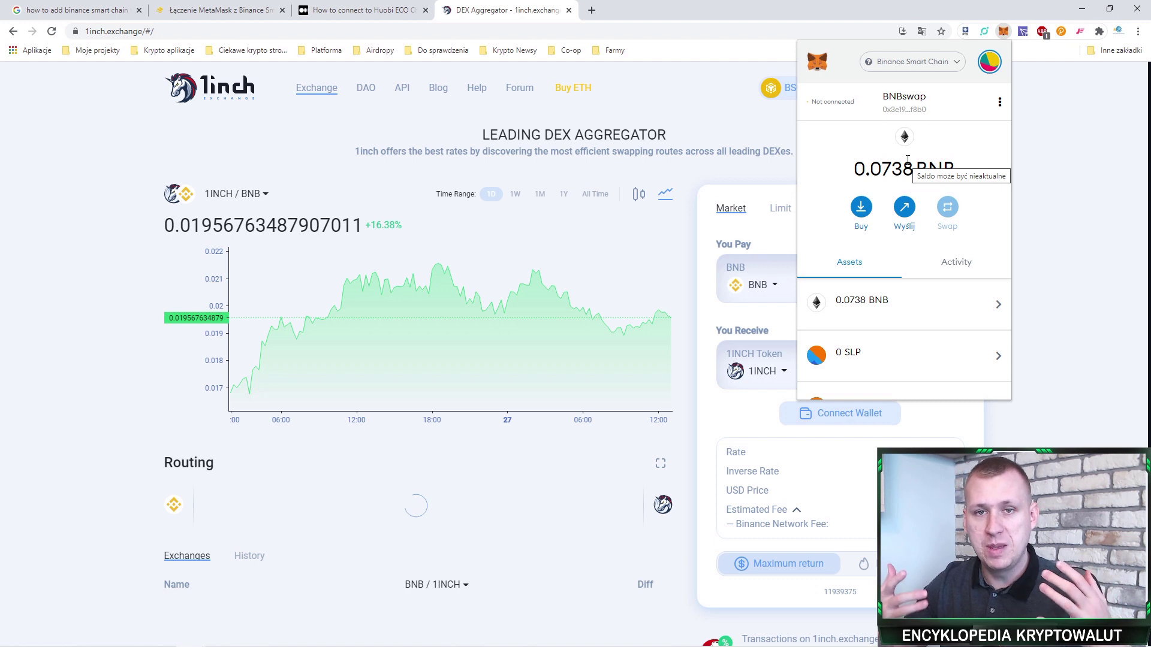
left_click_drag(958, 172, 857, 162)
left_click(946, 143)
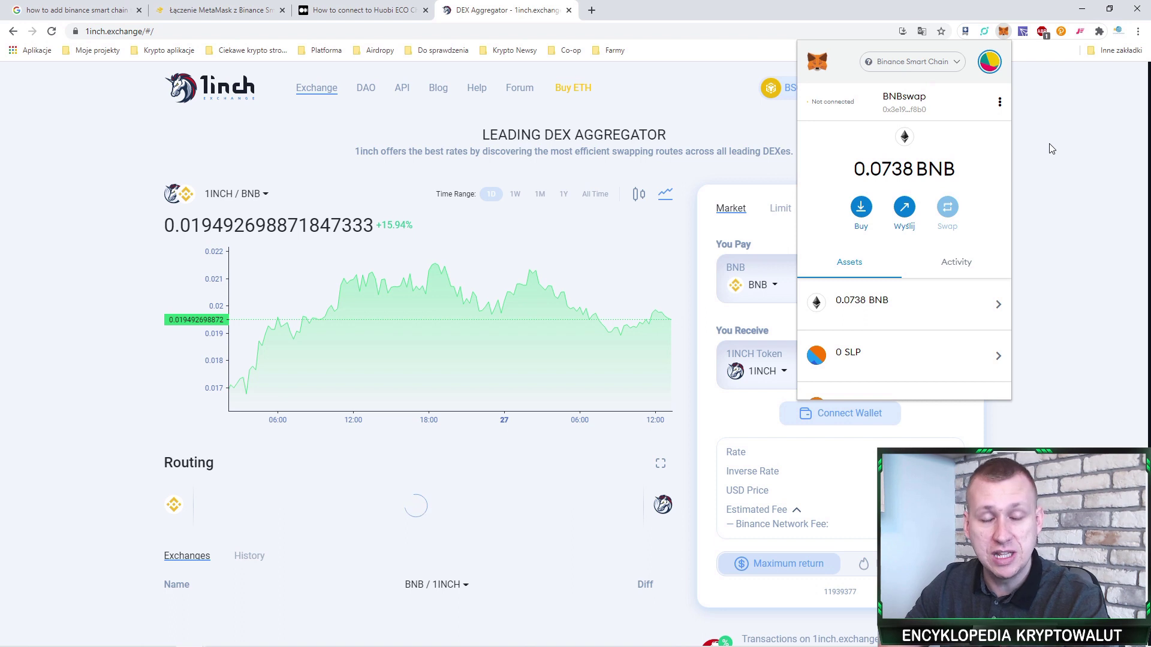
left_click(1047, 163)
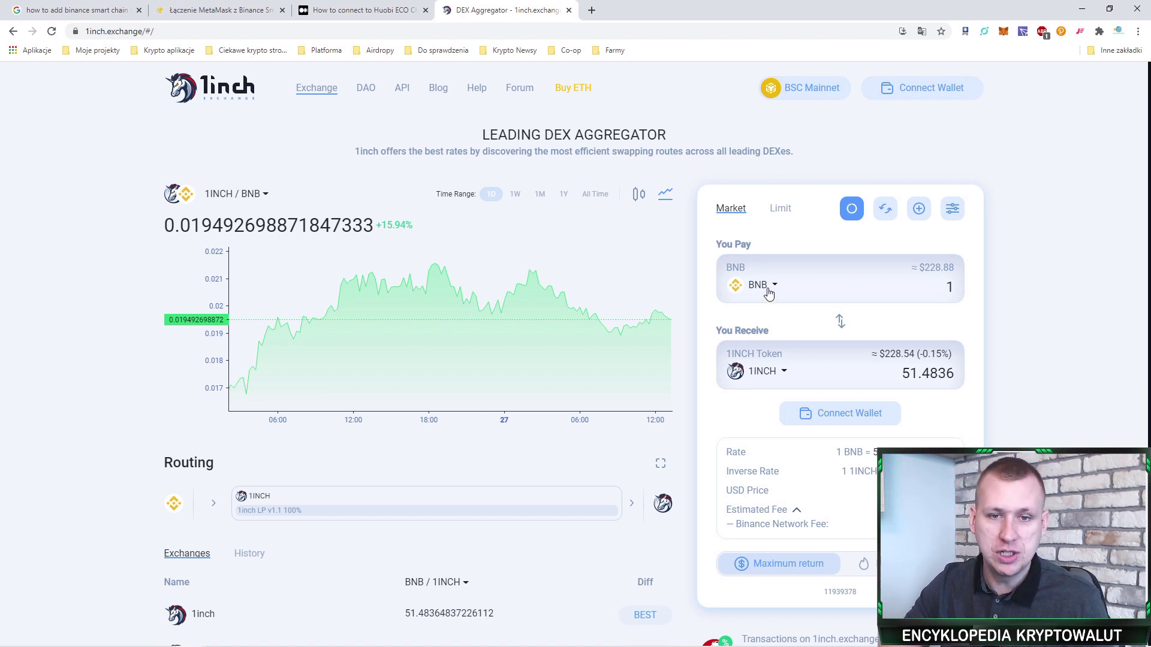
Look through the tokens available to receive in exchange for BNB.
left_click(784, 373)
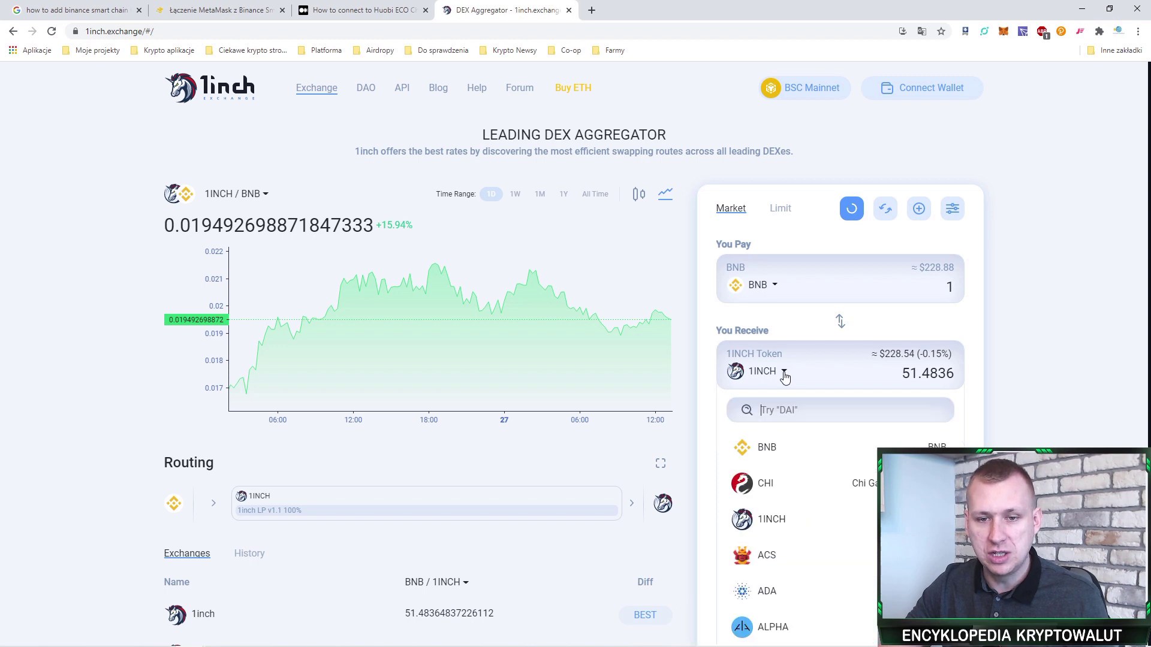
scroll(797, 540, "down", 2)
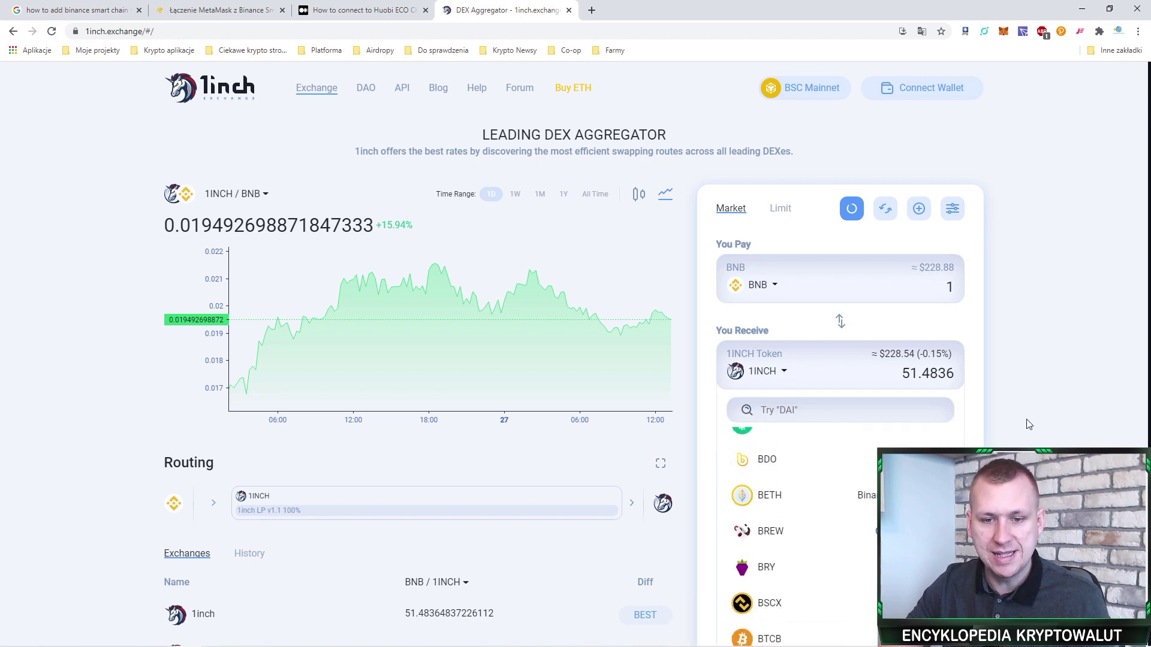
left_click(991, 300)
Connect the MetaMask wallet to 1inch on the Binance network.
left_click(894, 90)
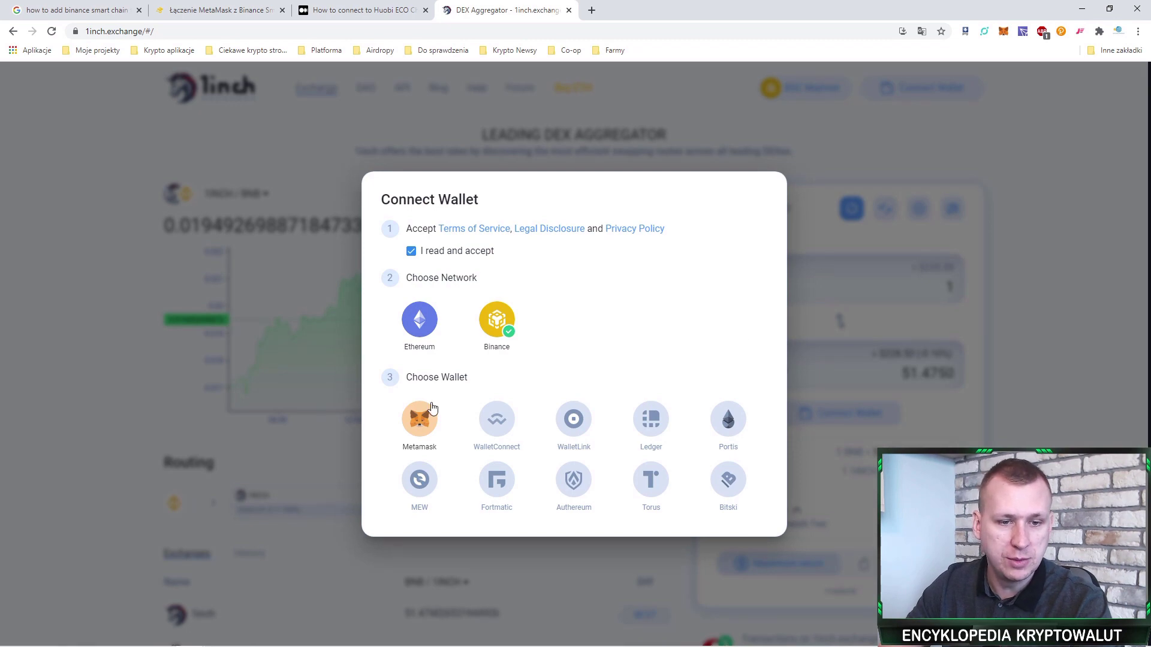
left_click(444, 418)
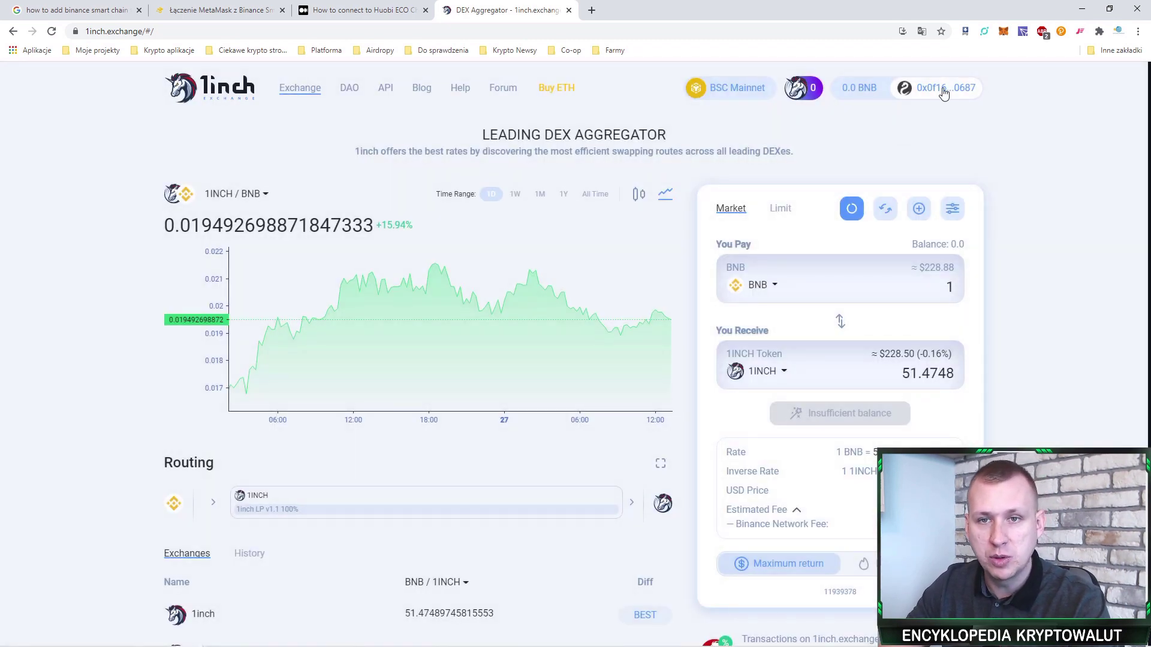
triple_click(974, 150)
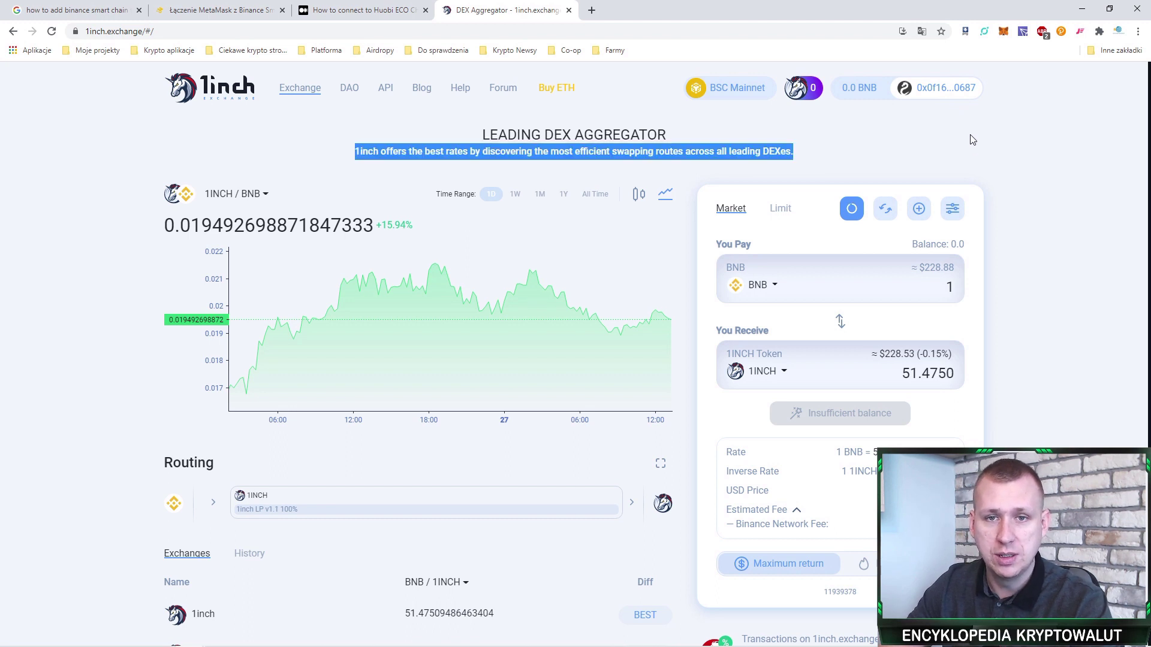
Check which account is selected in MetaMask and reload the 1inch page.
left_click(1003, 31)
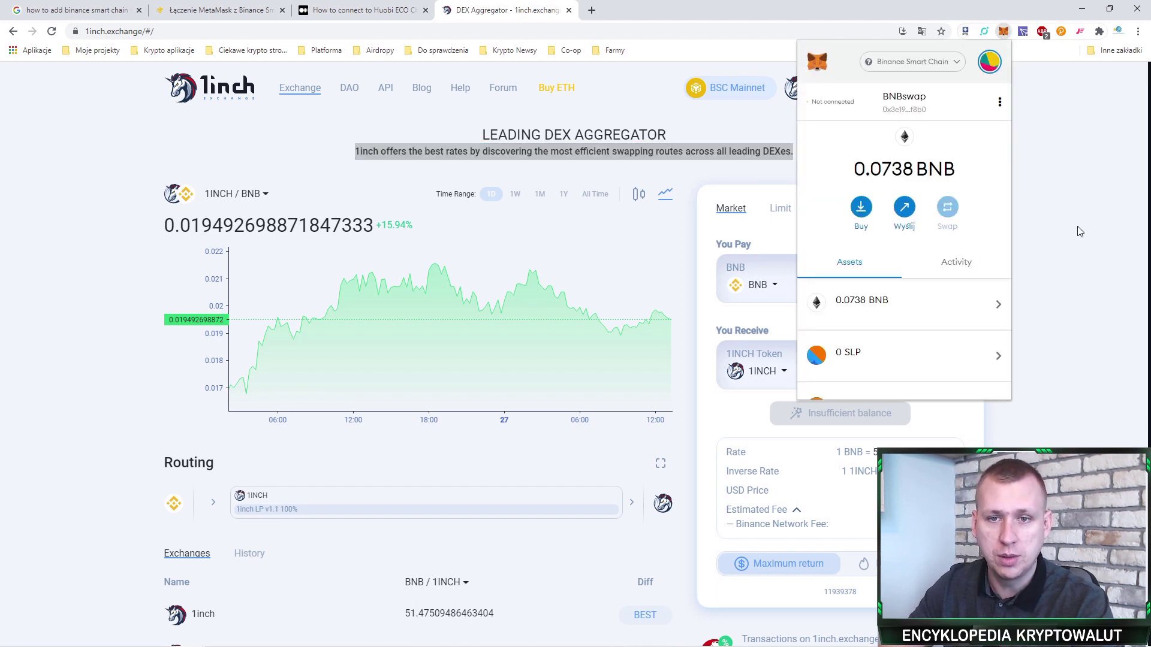
left_click(1079, 216)
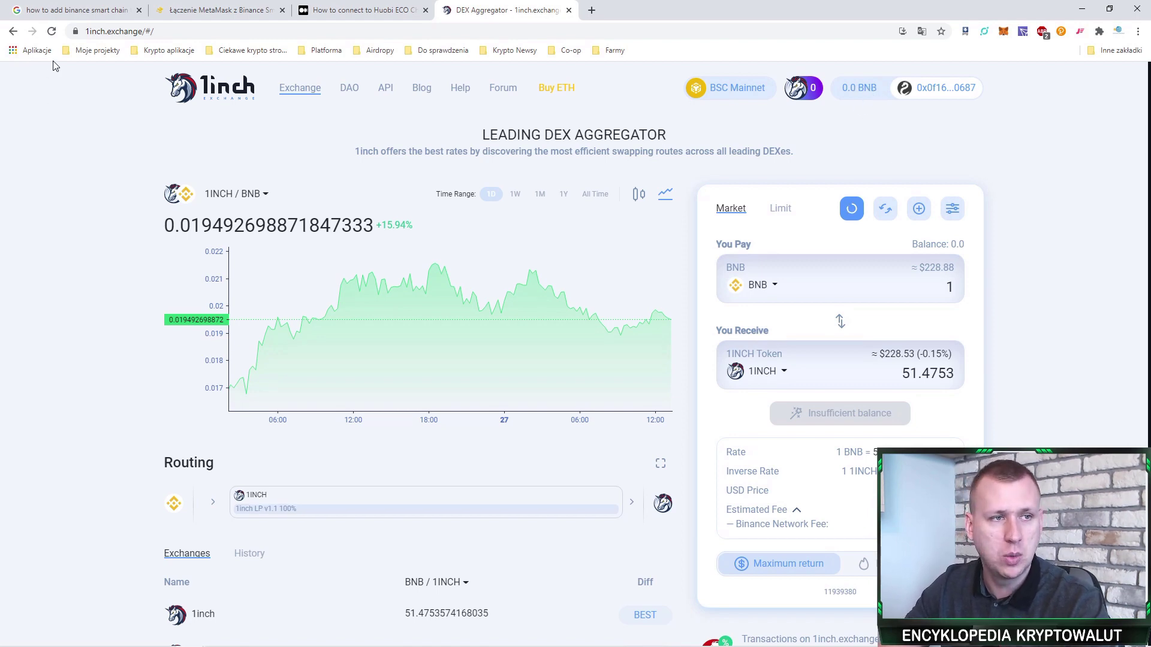
left_click(52, 31)
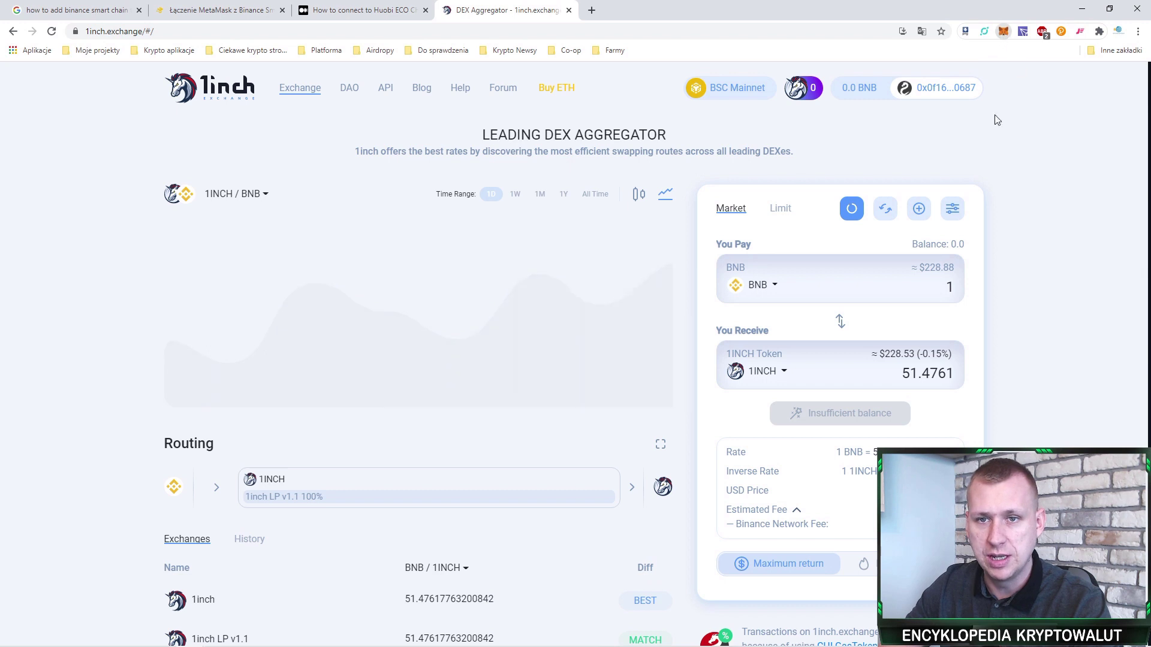
Connect the BNBswap account to 1inch.exchange in MetaMask.
left_click(1003, 31)
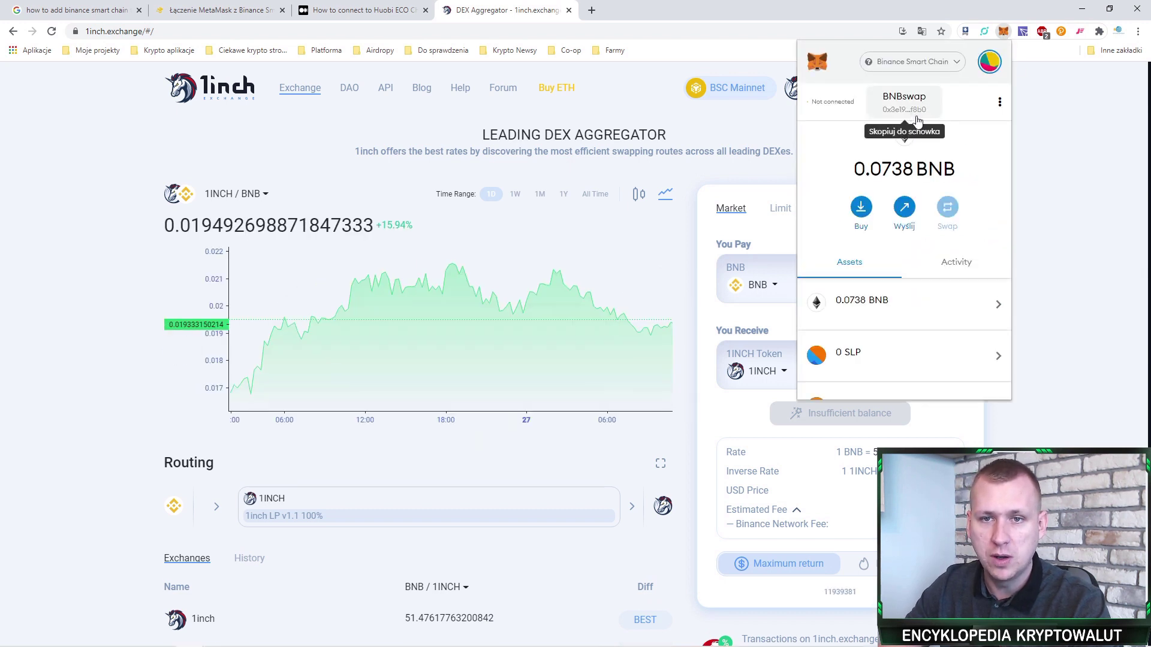
left_click(832, 101)
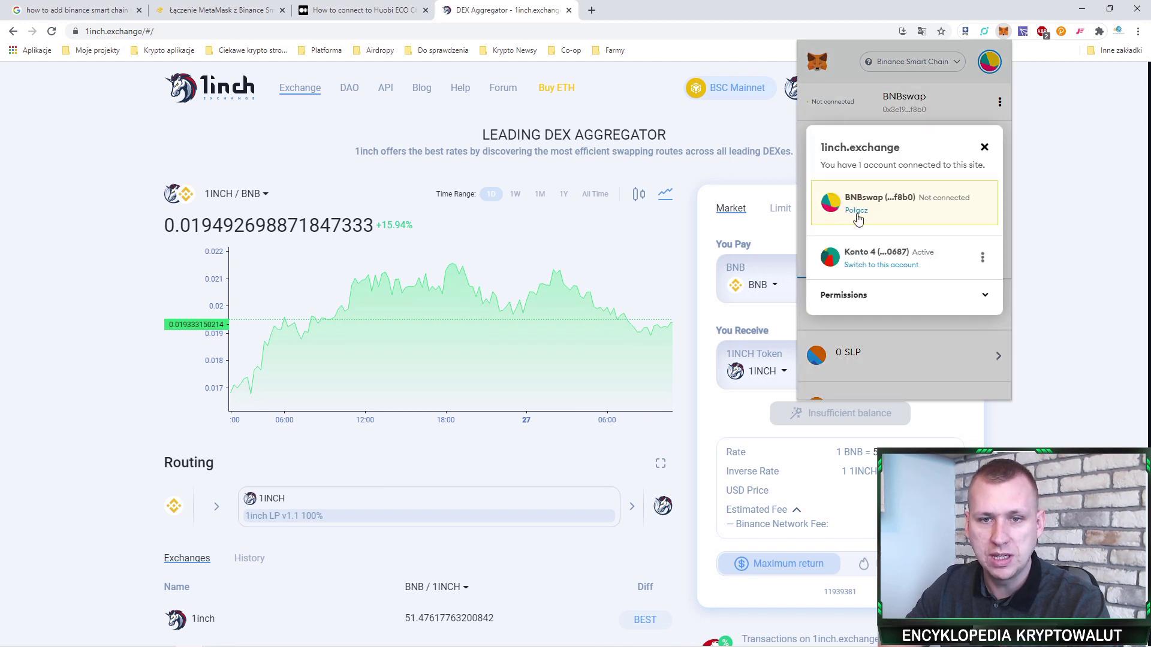
left_click(857, 211)
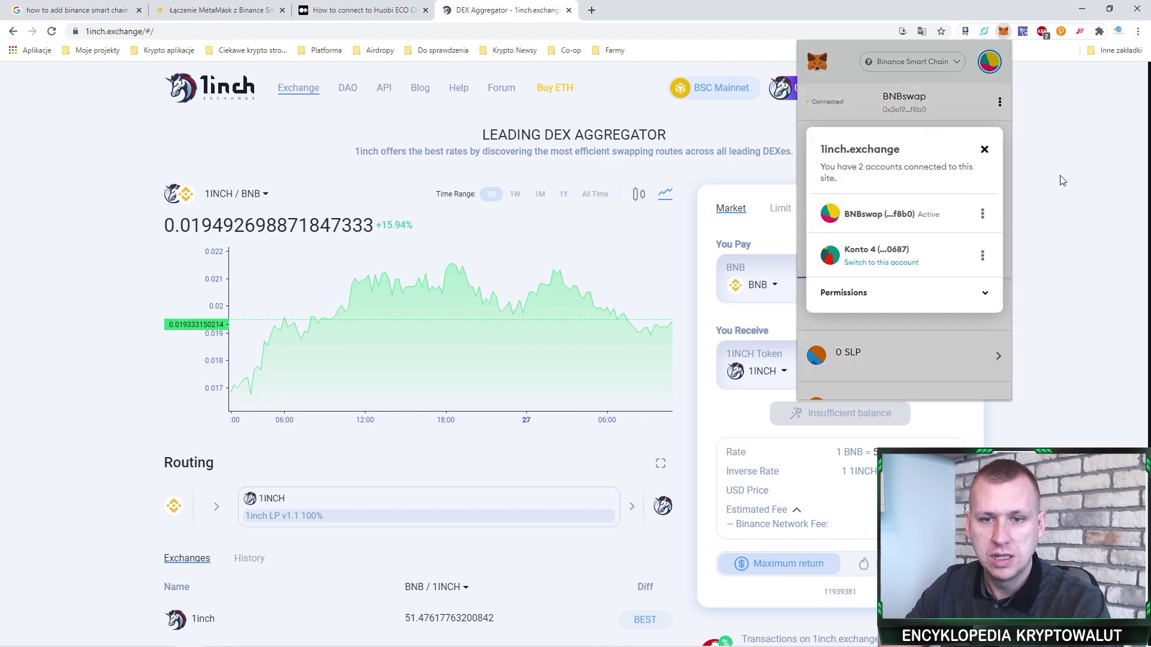
left_click(1063, 180)
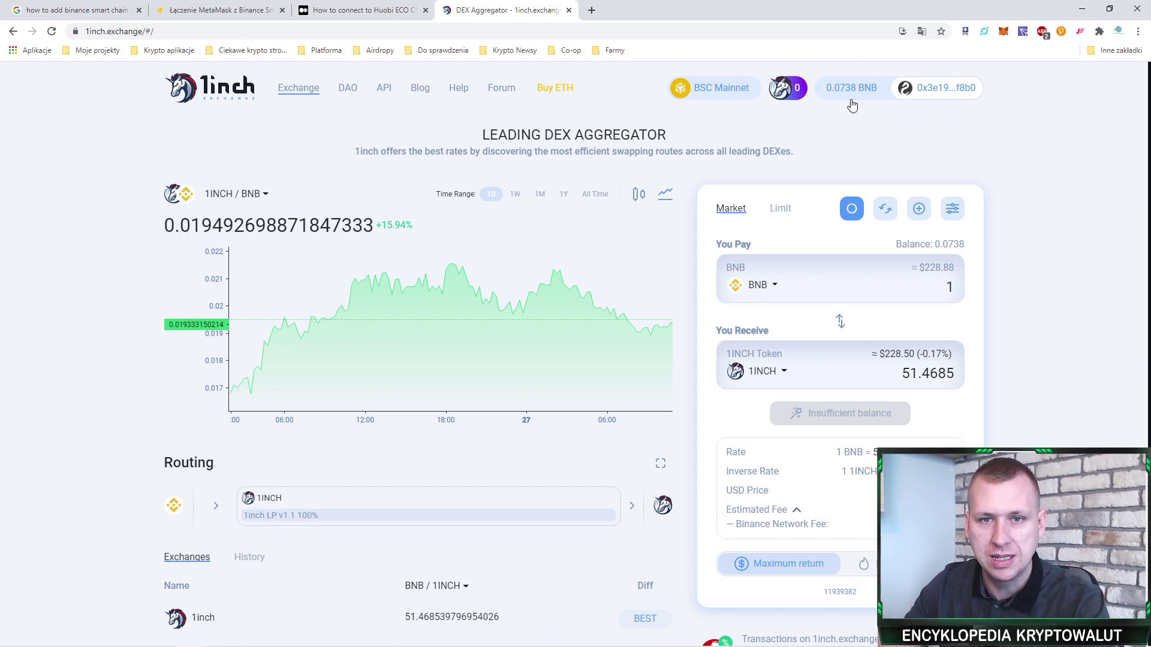
Compare the account address and BNB balance in MetaMask with those shown on 1inch.
left_click(1004, 31)
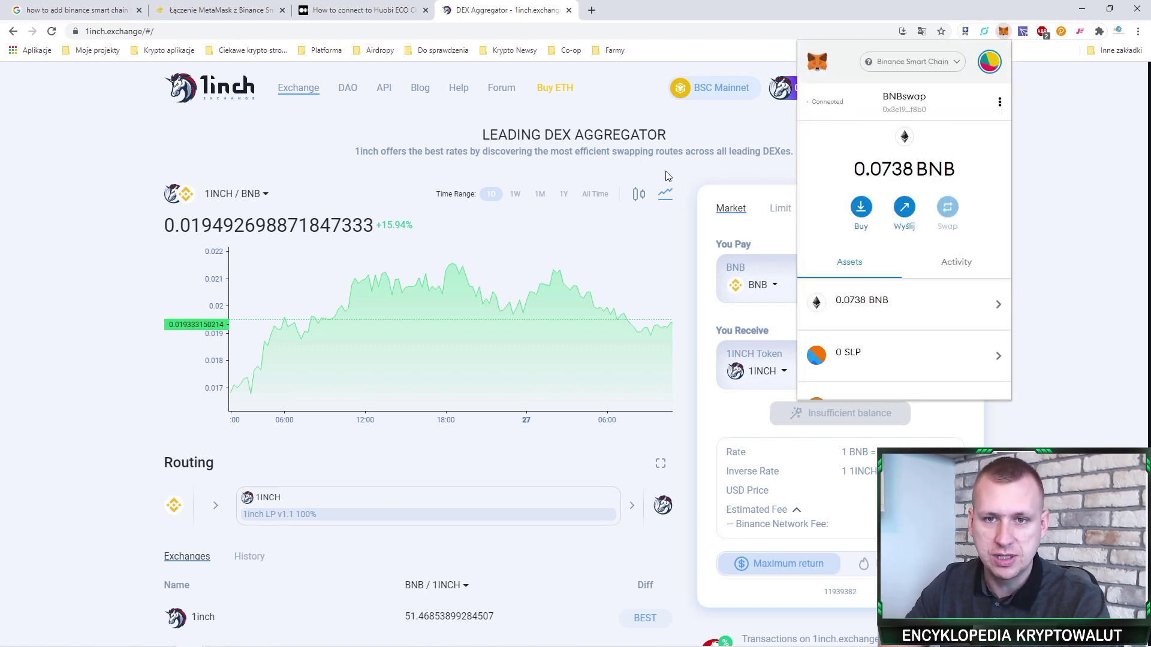
left_click(1067, 128)
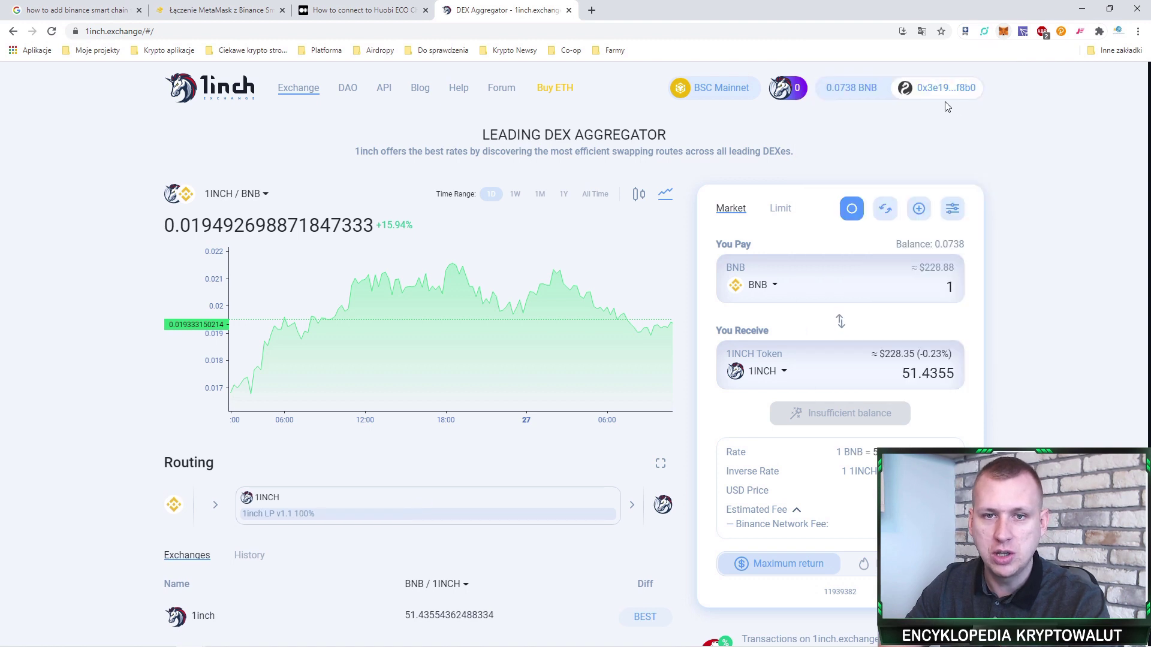
triple_click(1025, 164)
left_click(1043, 144)
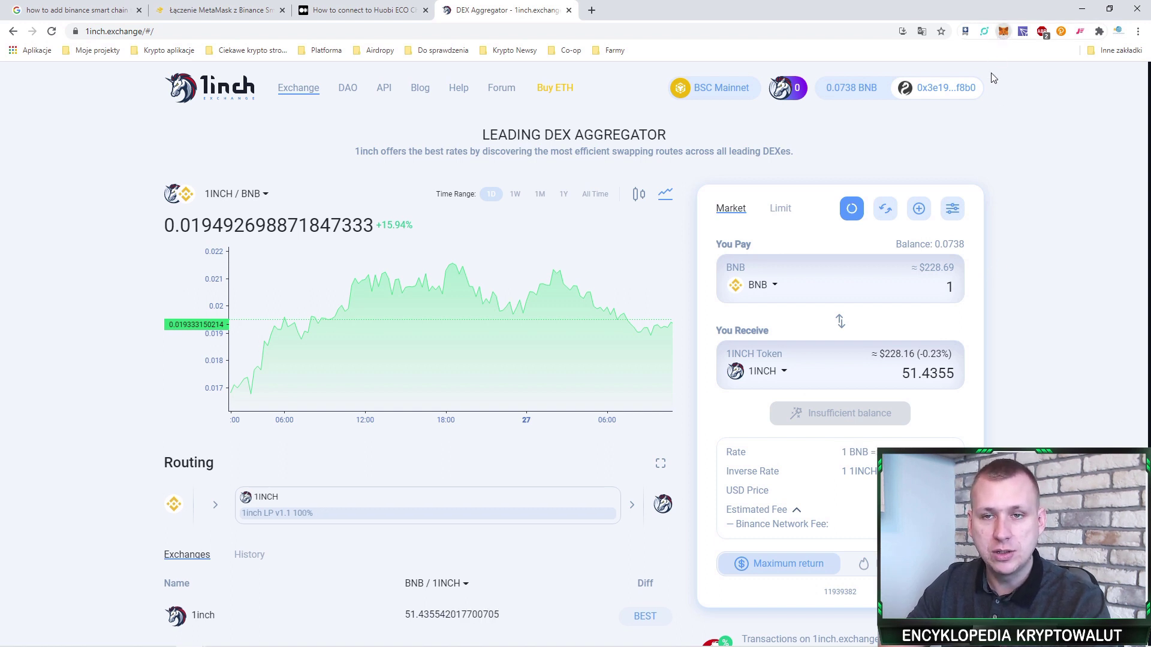
Open MetaMask's form for adding a custom RPC network and review its fields.
left_click(1002, 32)
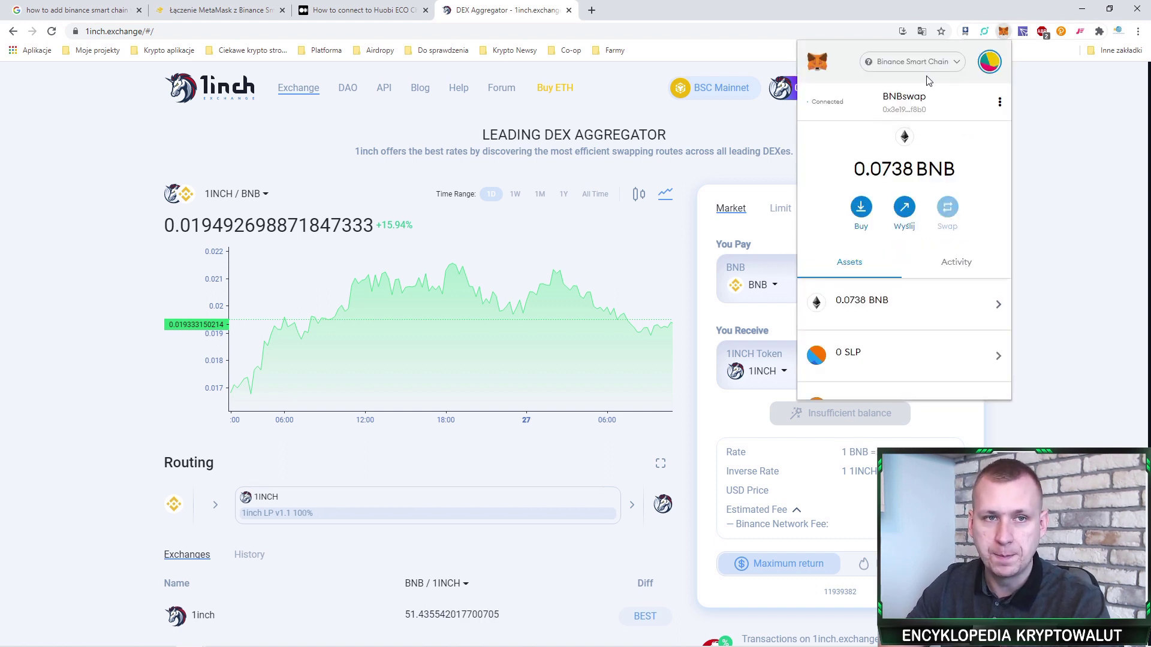
left_click(925, 65)
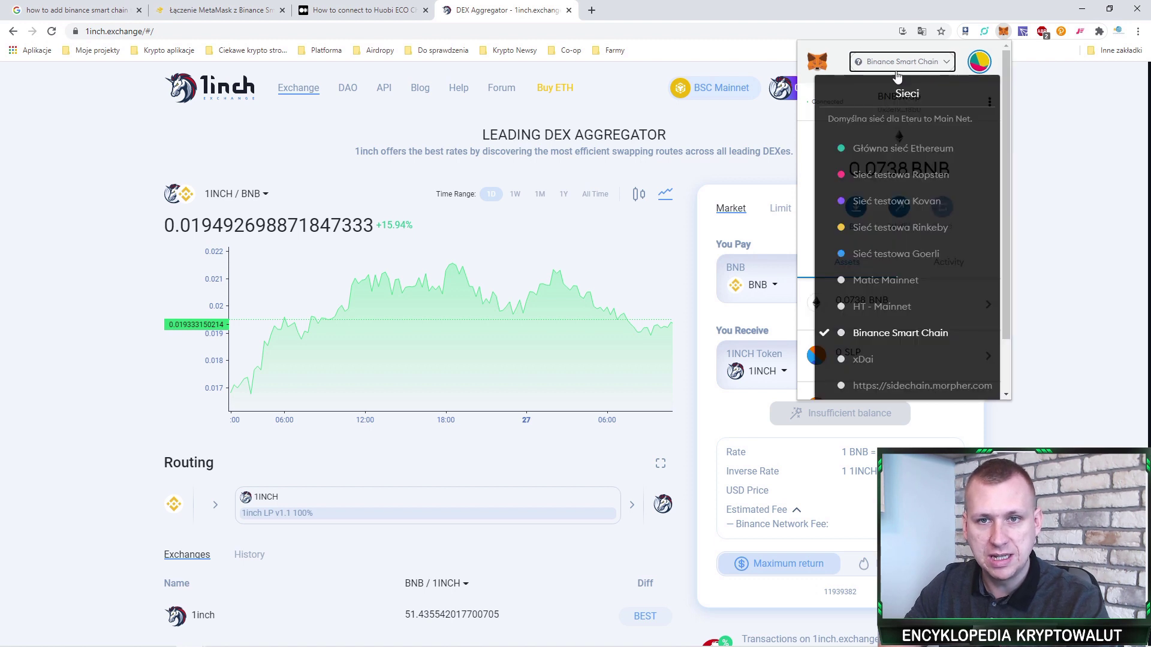
scroll(935, 336, "down", 2)
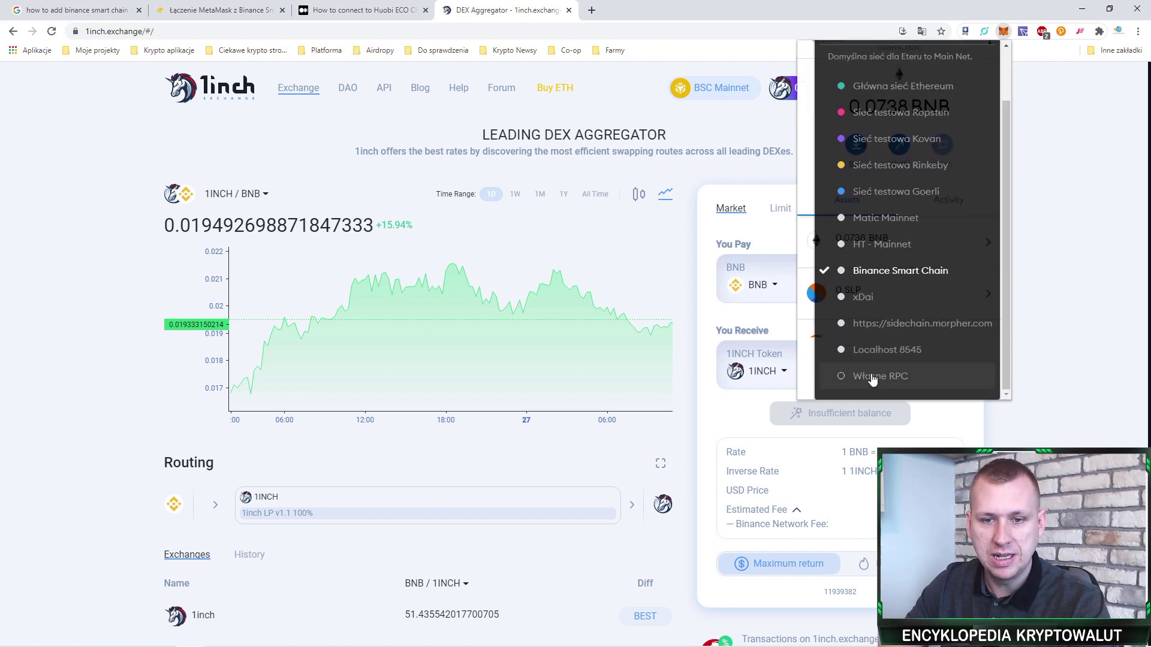
left_click(869, 380)
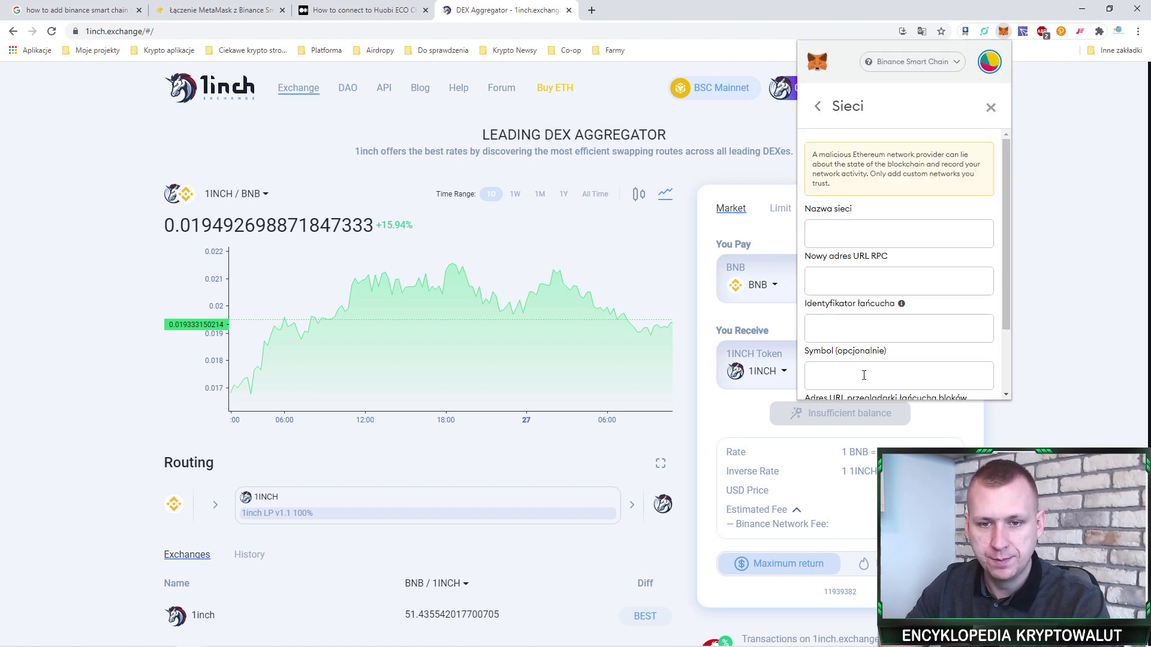
scroll(877, 246, "down", 1)
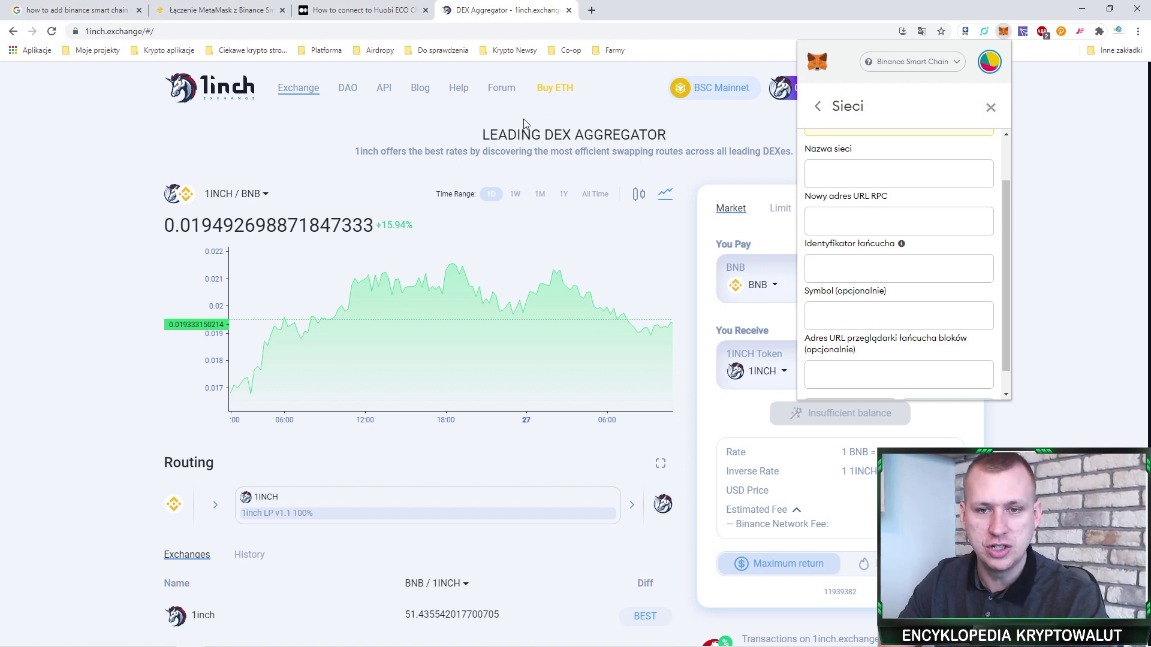
scroll(863, 275, "down", 2)
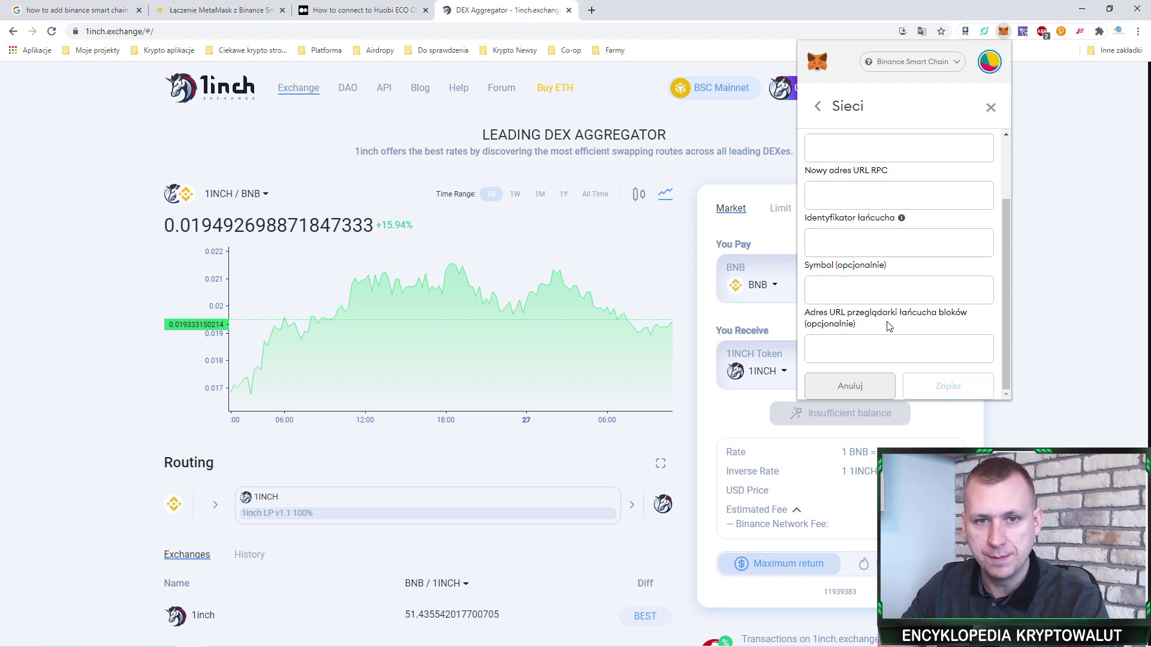
scroll(883, 204, "up", 1)
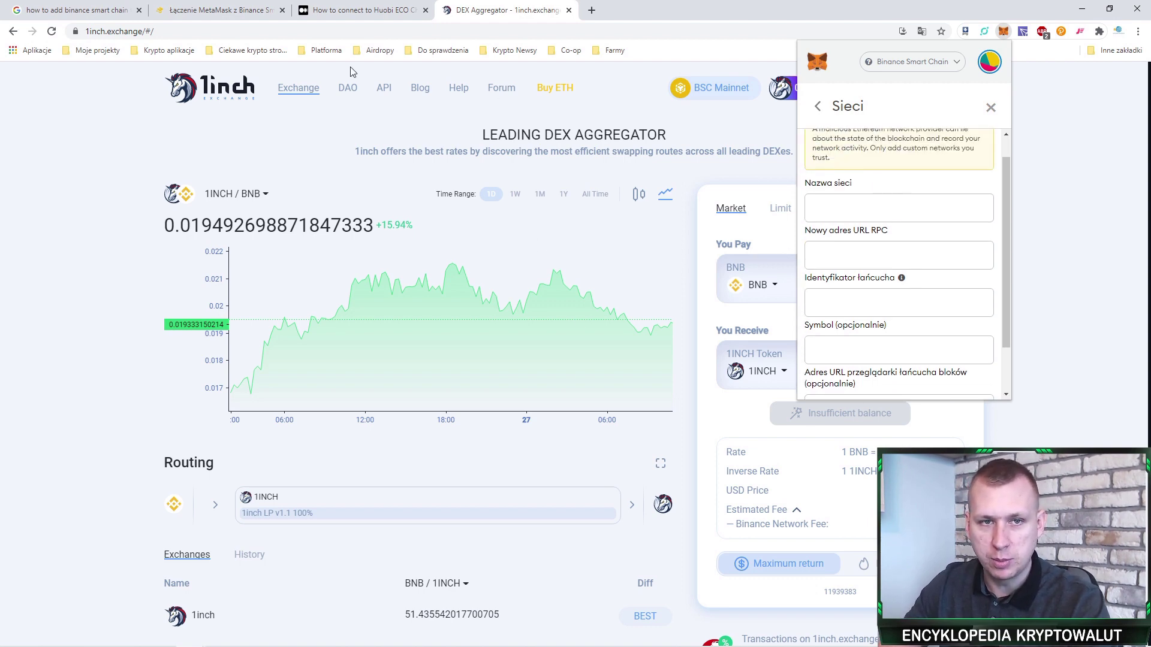
Find the Binance Smart Chain mainnet parameters in the Binance Academy article on connecting MetaMask.
left_click(96, 10)
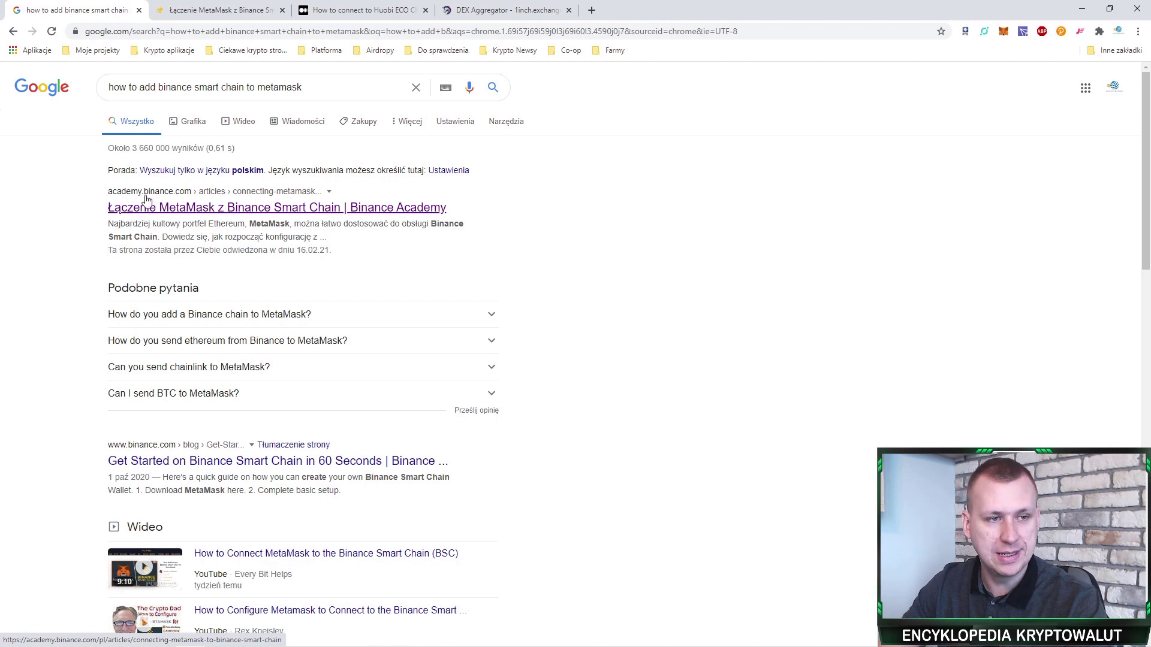
left_click(216, 10)
scroll(660, 301, "up", 15)
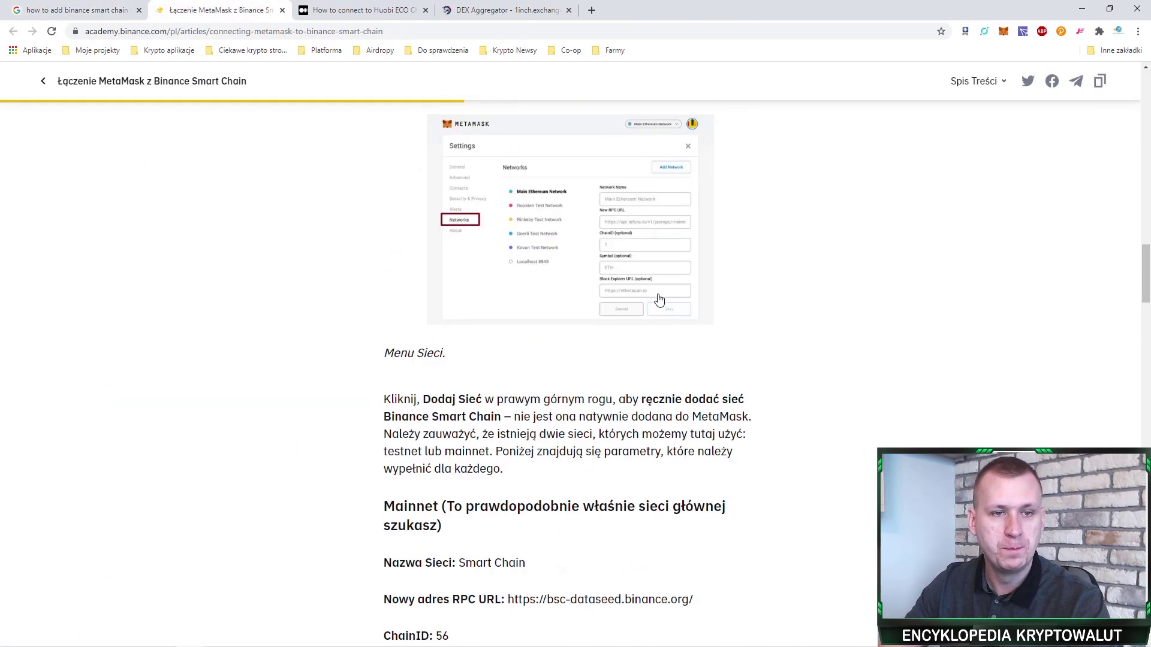
scroll(673, 287, "down", 5)
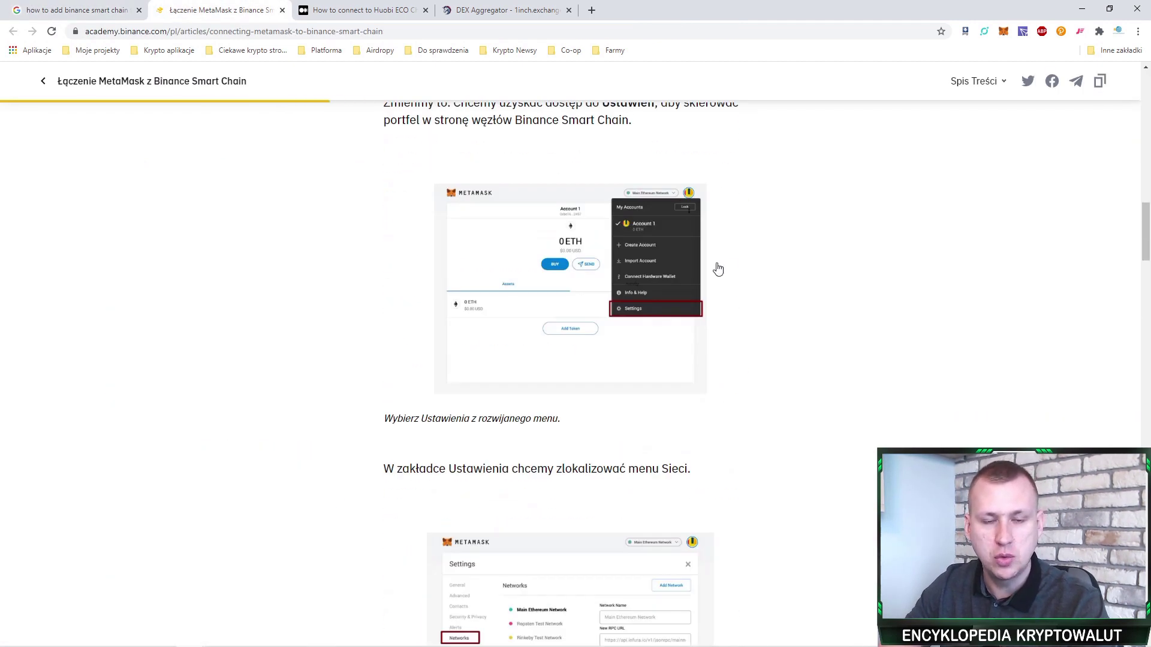
scroll(731, 268, "down", 7)
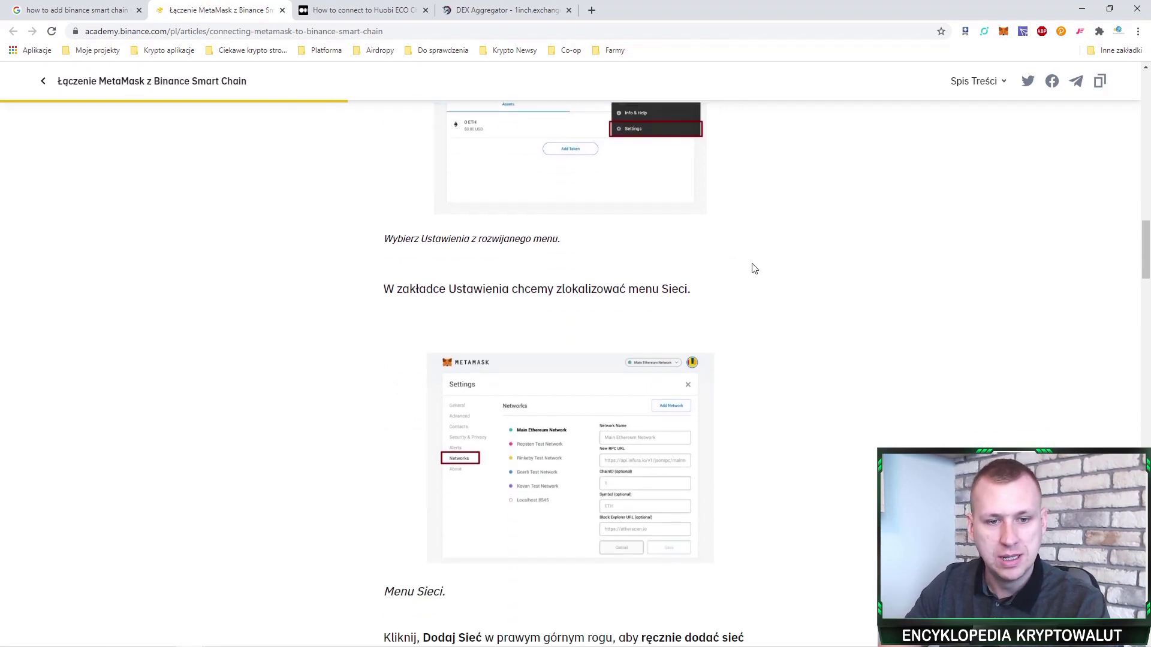
scroll(821, 316, "down", 5)
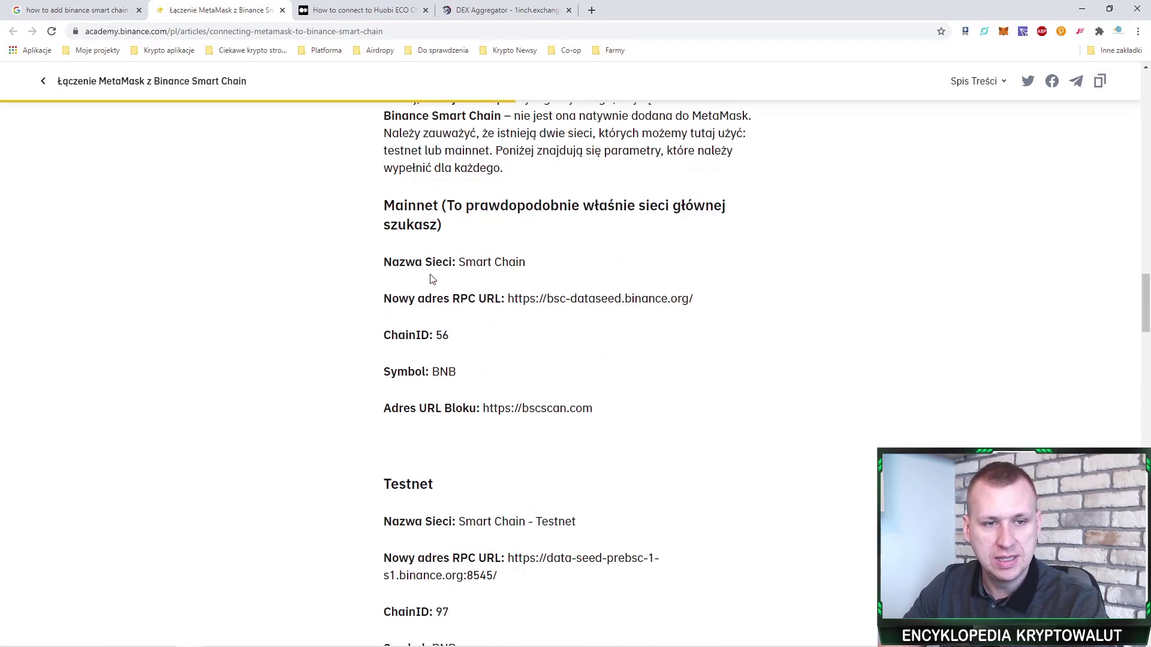
Highlight the mainnet values in the article one by one, from the network name to the block explorer URL.
left_click_drag(492, 264, 620, 299)
left_click_drag(436, 335, 457, 373)
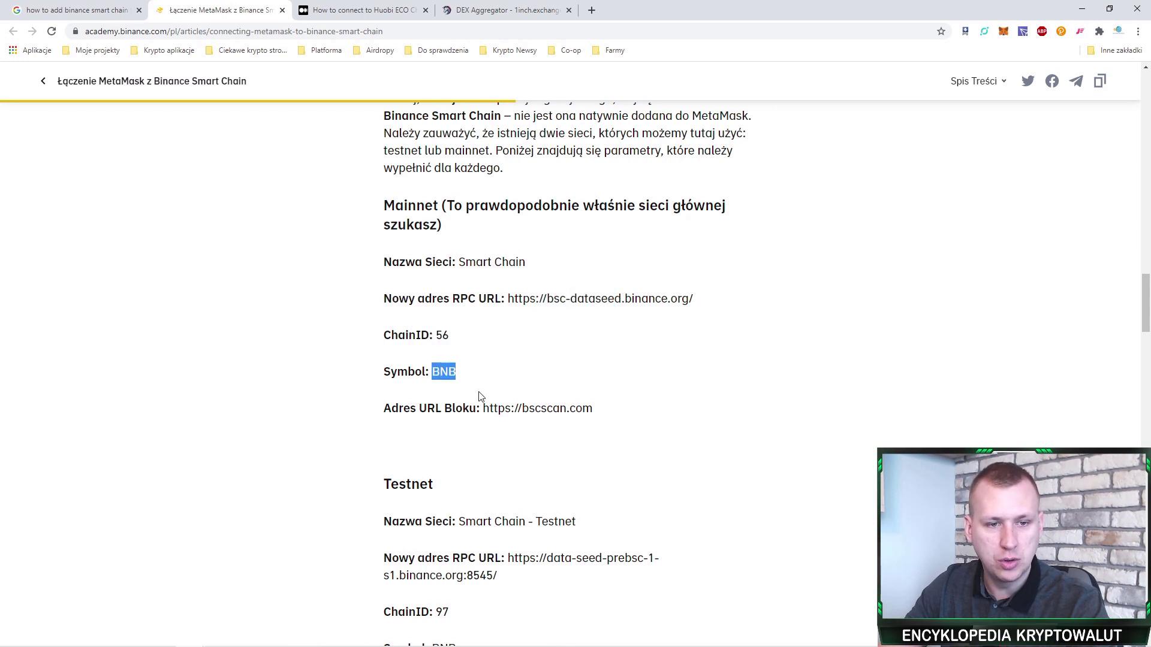
left_click_drag(504, 408, 576, 408)
Open MetaMask's custom RPC form beside the article, match its fields to the mainnet parameters, and close the wallet without saving.
left_click(1003, 31)
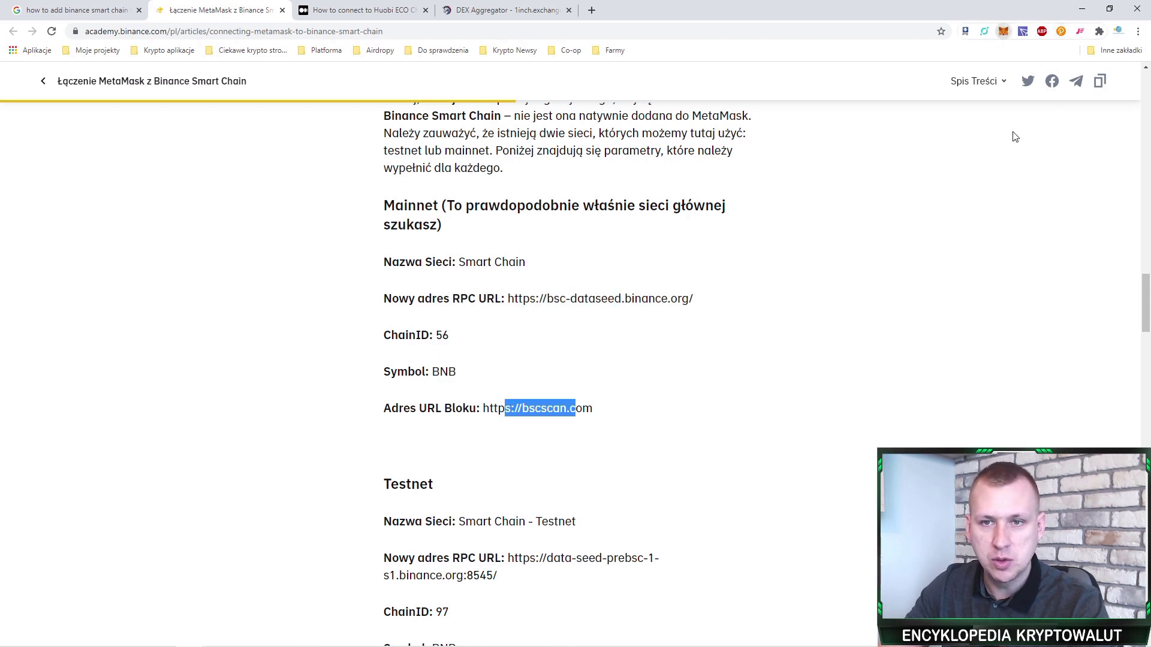
left_click(952, 65)
scroll(915, 336, "down", 3)
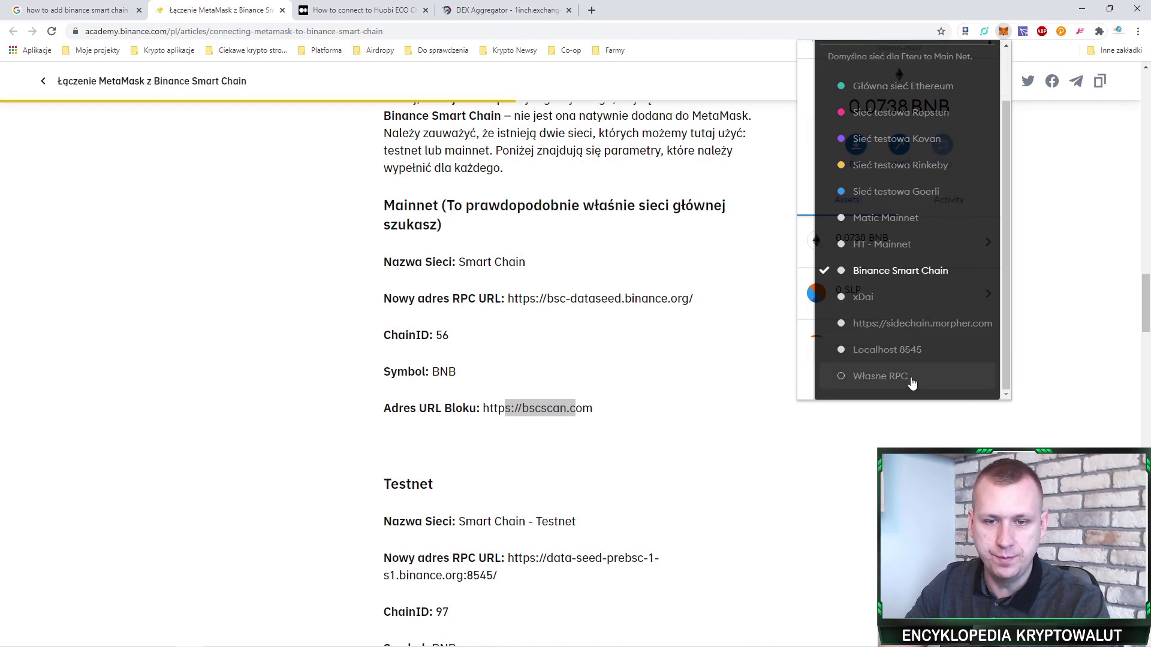
left_click(912, 376)
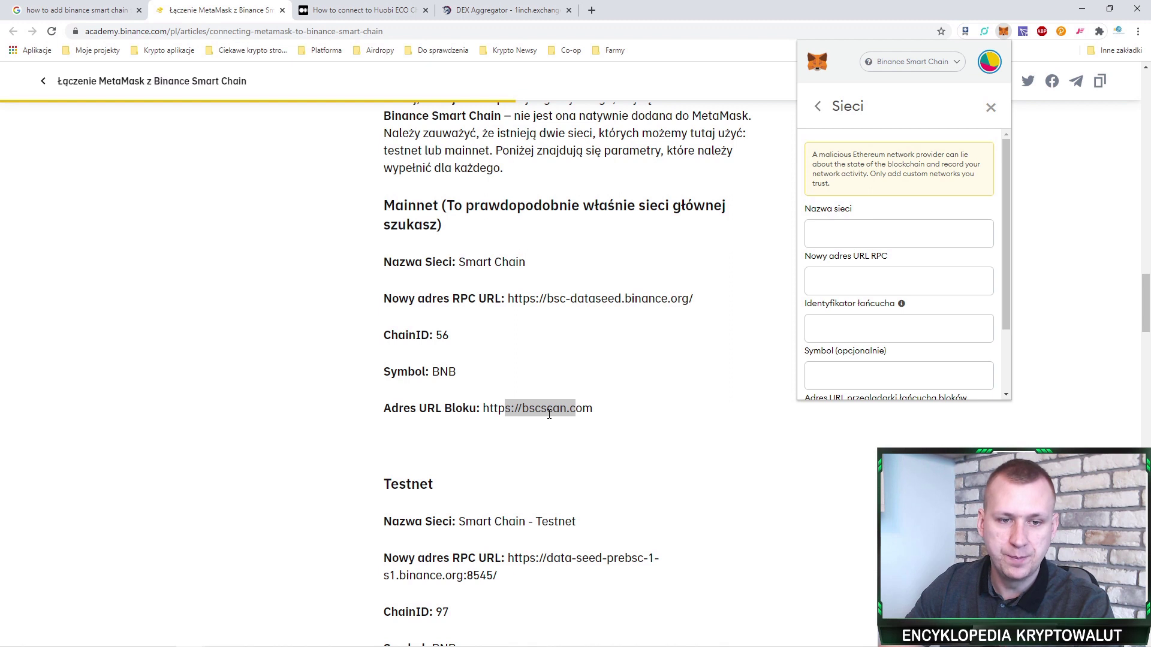
scroll(912, 276, "down", 2)
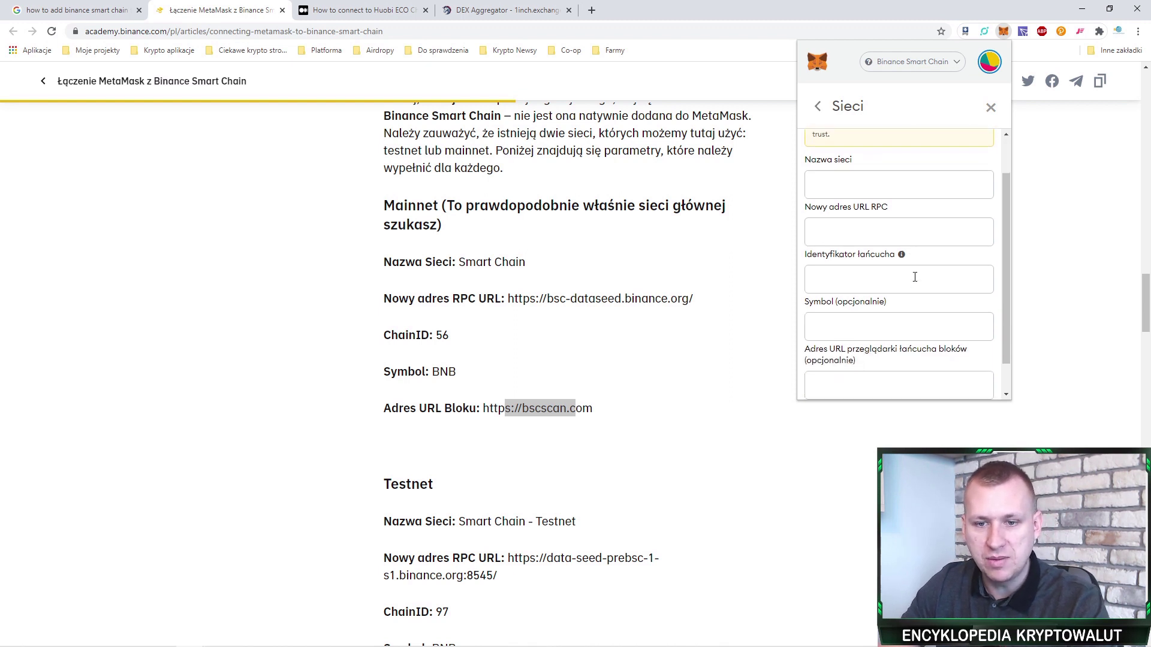
left_click(921, 65)
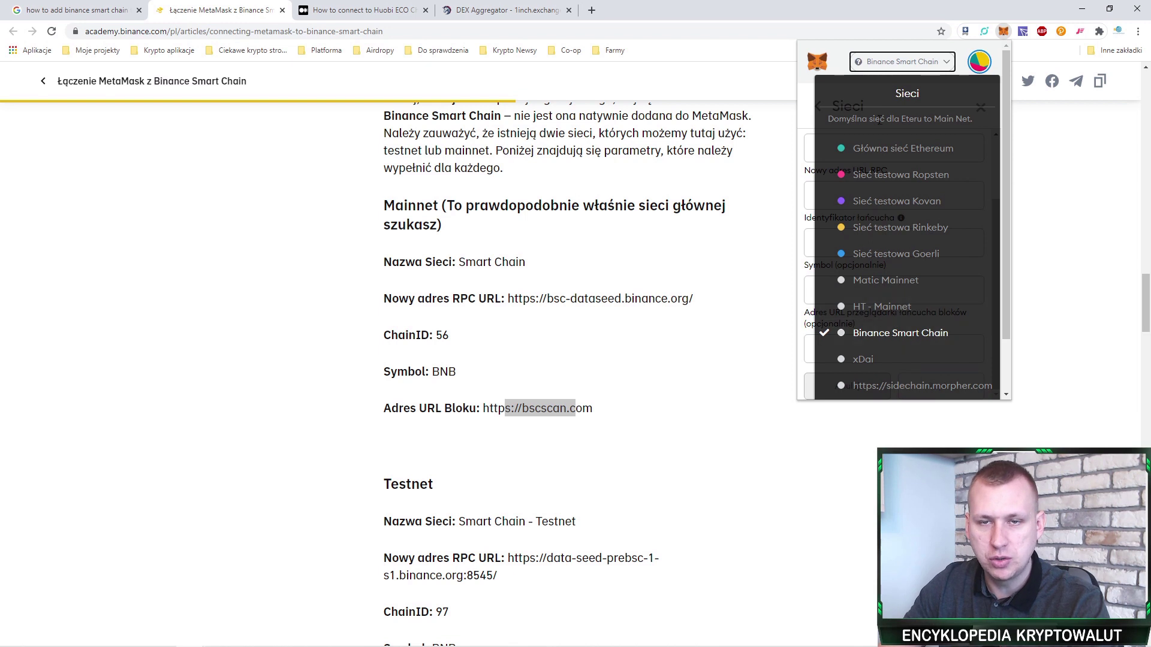
left_click(836, 62)
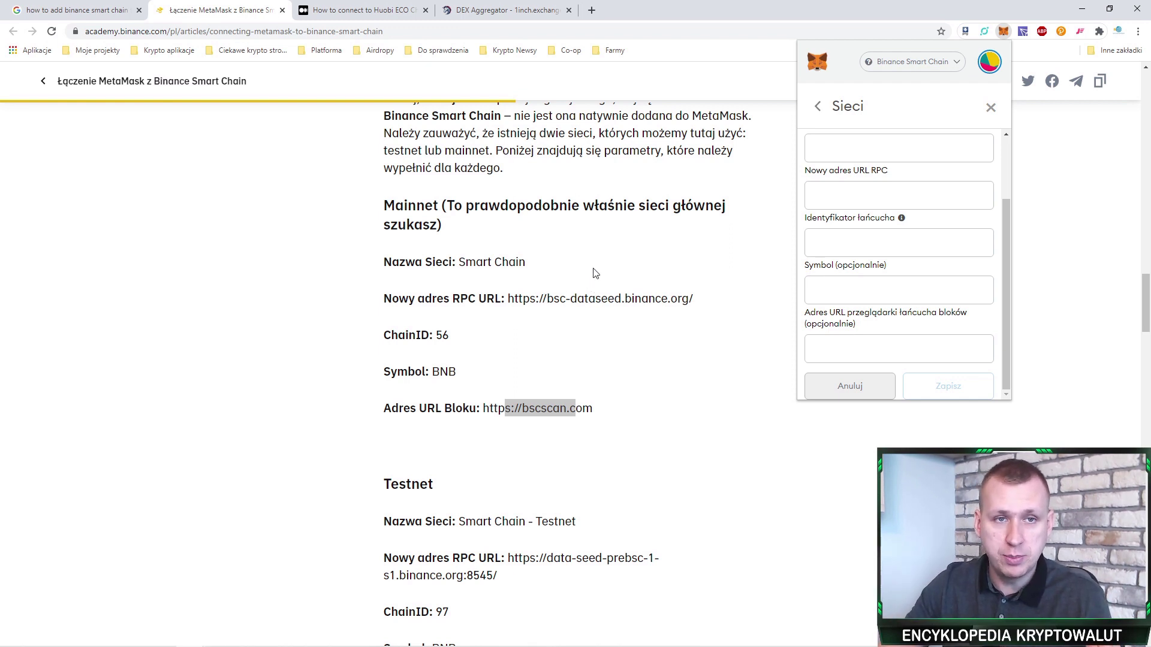
left_click(686, 274)
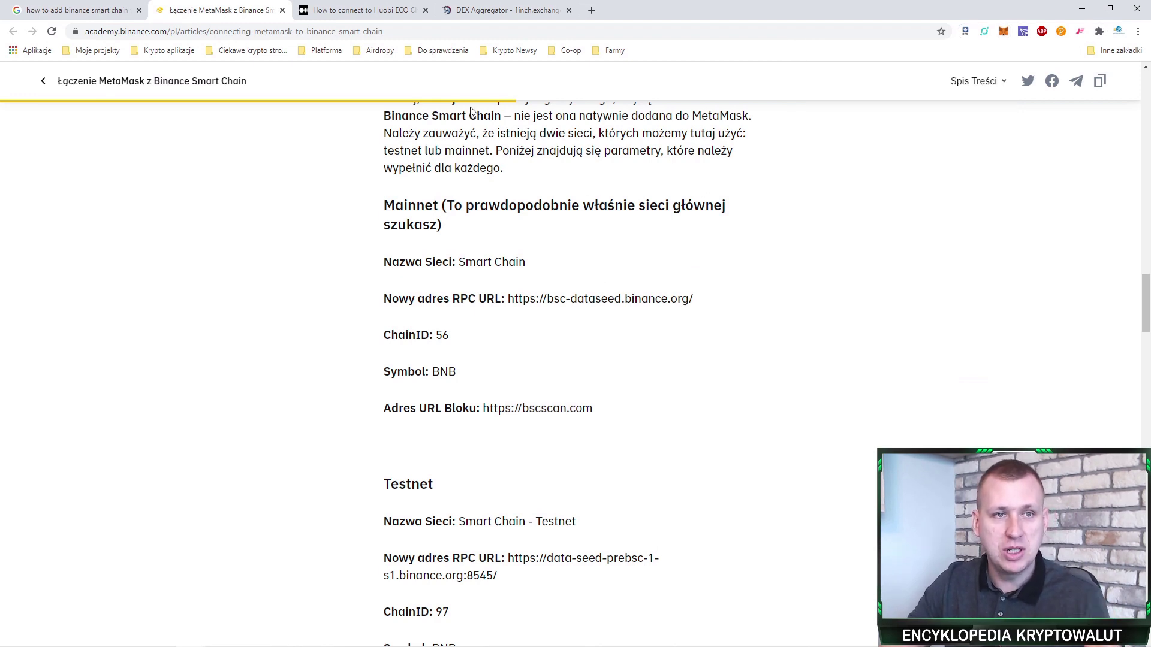
Review the HT - Mainnet network parameters in the Medium article on connecting MetaMask to Huobi ECO Chain.
left_click(367, 12)
scroll(718, 220, "up", 1)
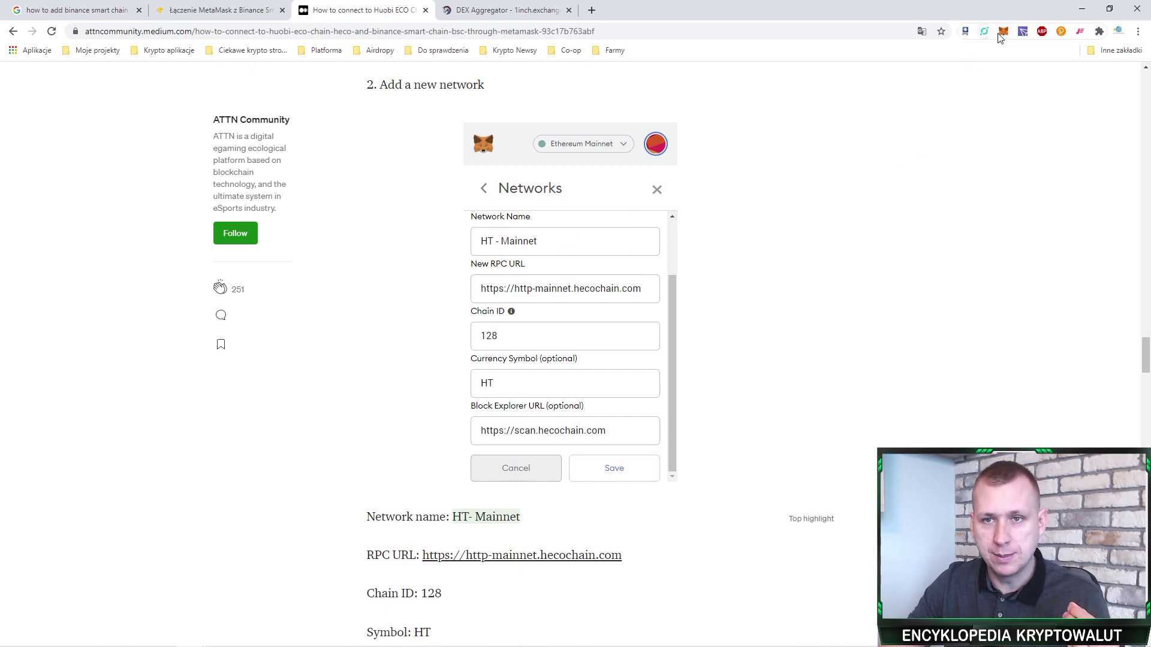
scroll(532, 290, "down", 4)
scroll(504, 426, "up", 1)
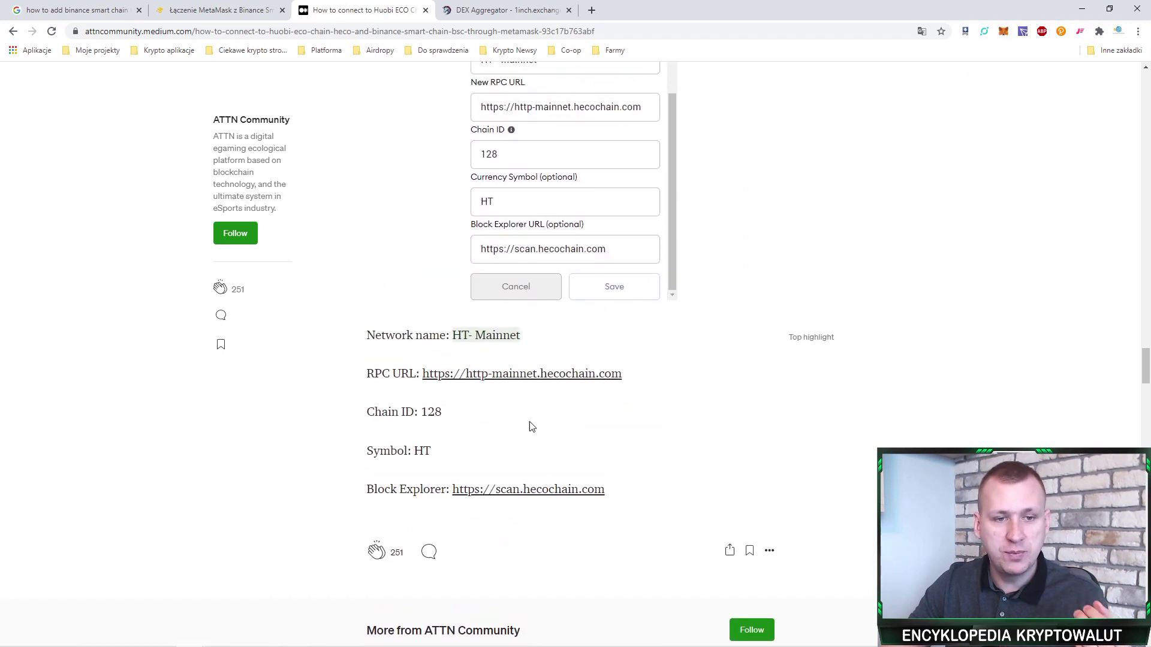
scroll(469, 435, "up", 1)
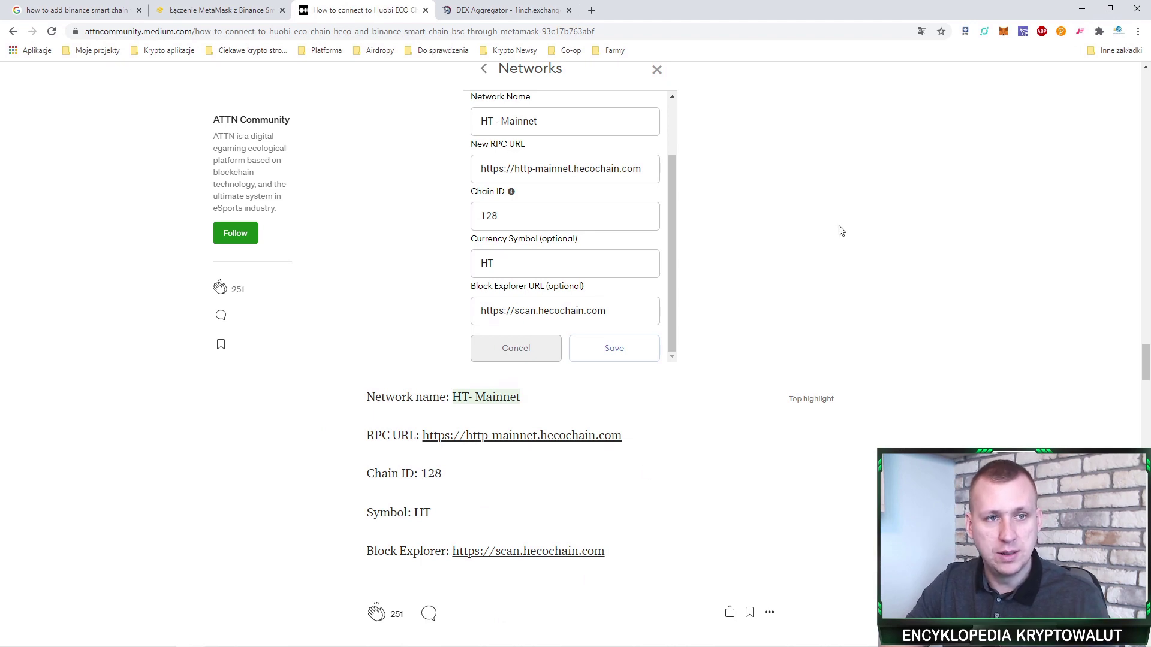
Return from the Medium article to its Google results, compare both network search queries, and select the word "heco" in the query.
left_click(108, 11)
left_click(346, 12)
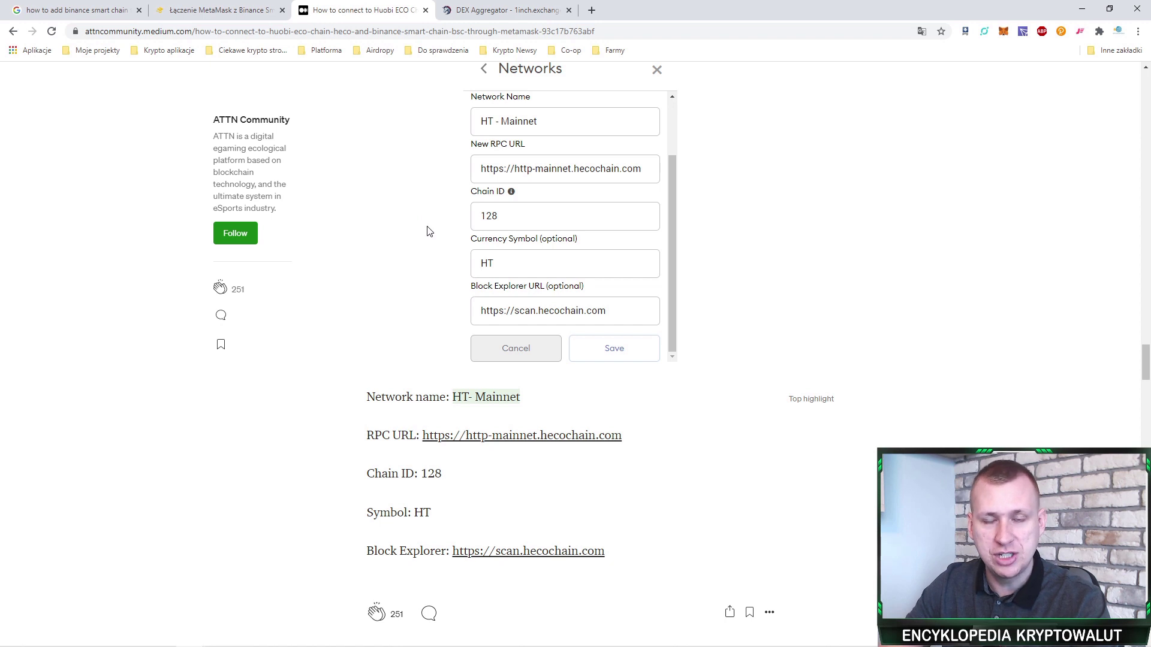
left_click(13, 31)
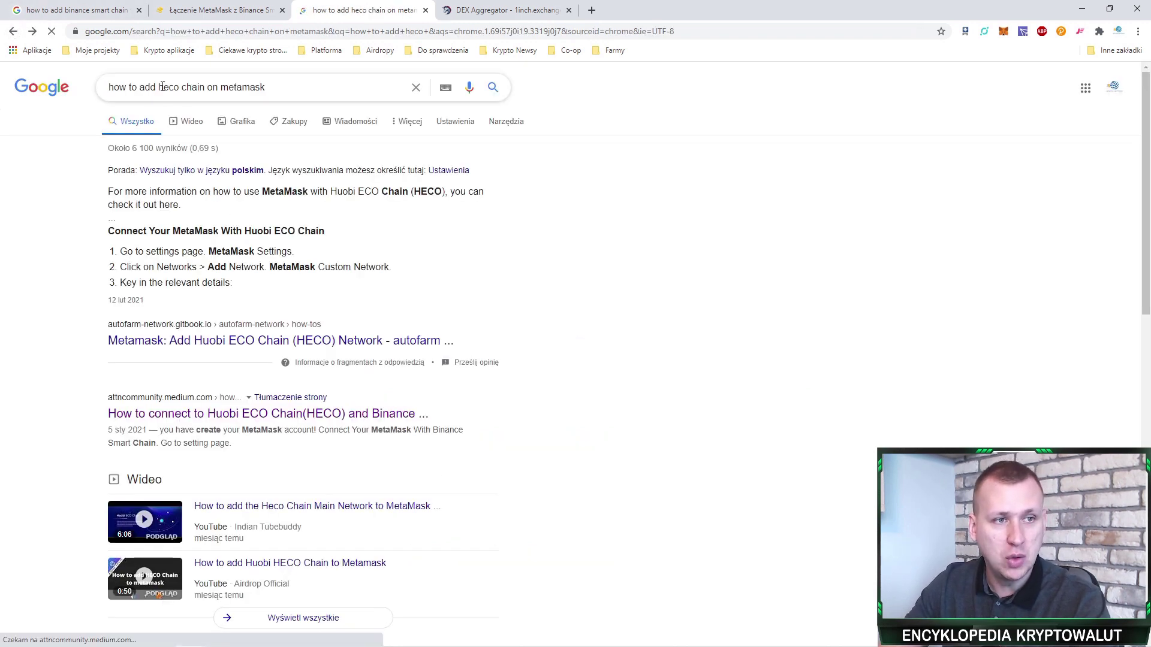
left_click(99, 6)
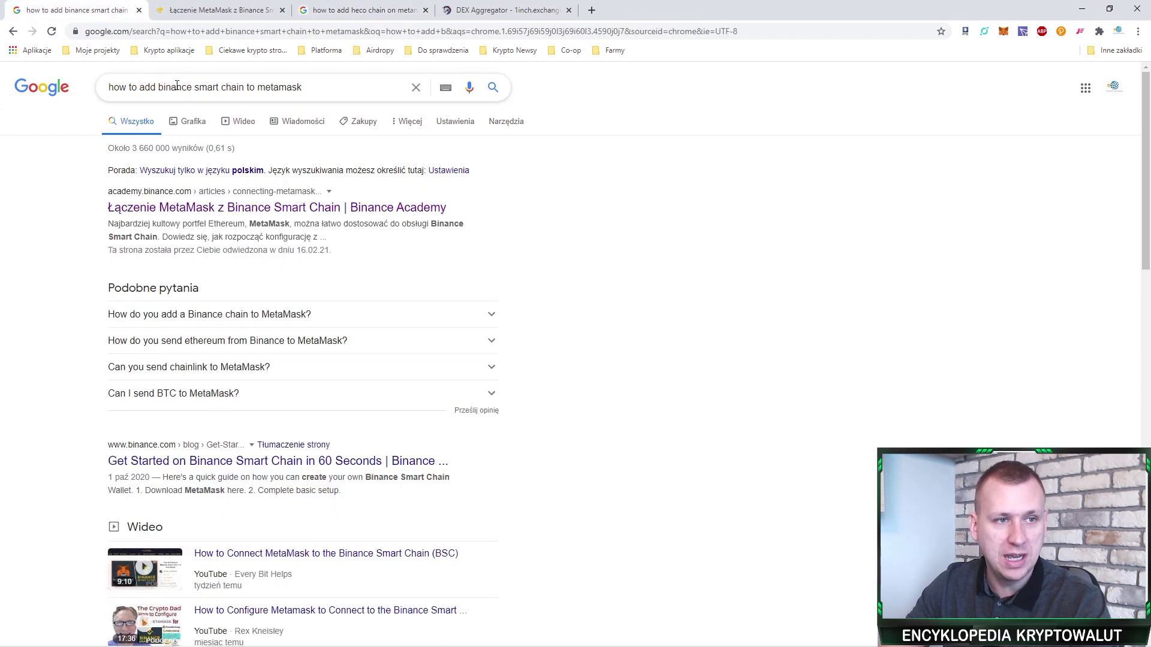
left_click(314, 10)
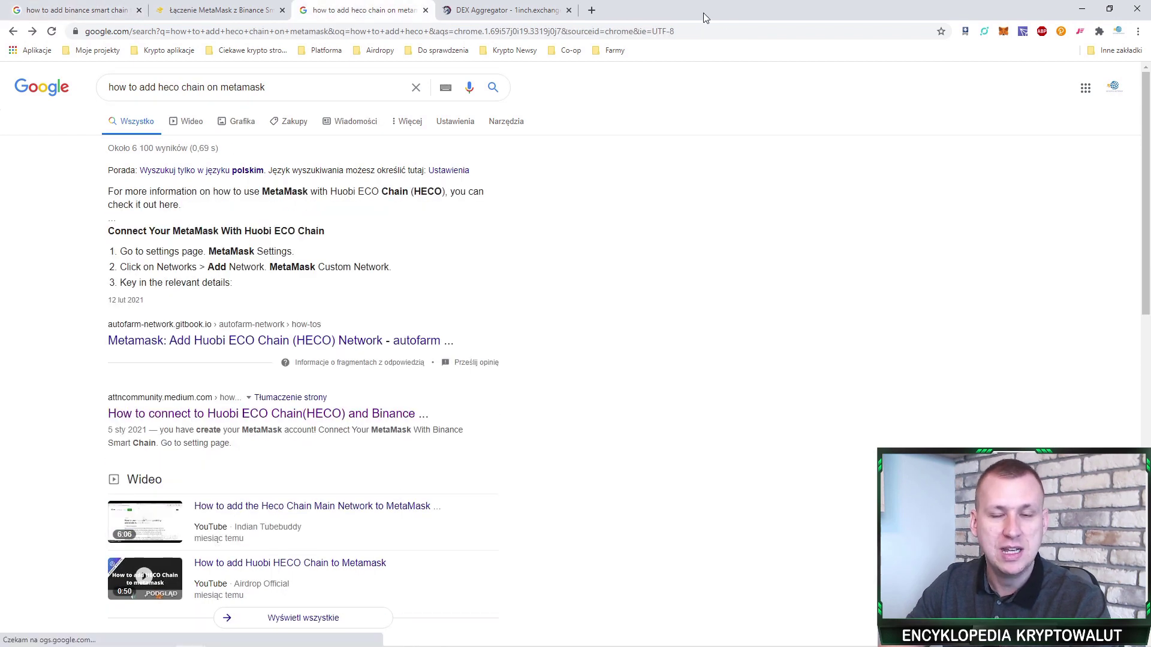
left_click_drag(159, 87, 183, 87)
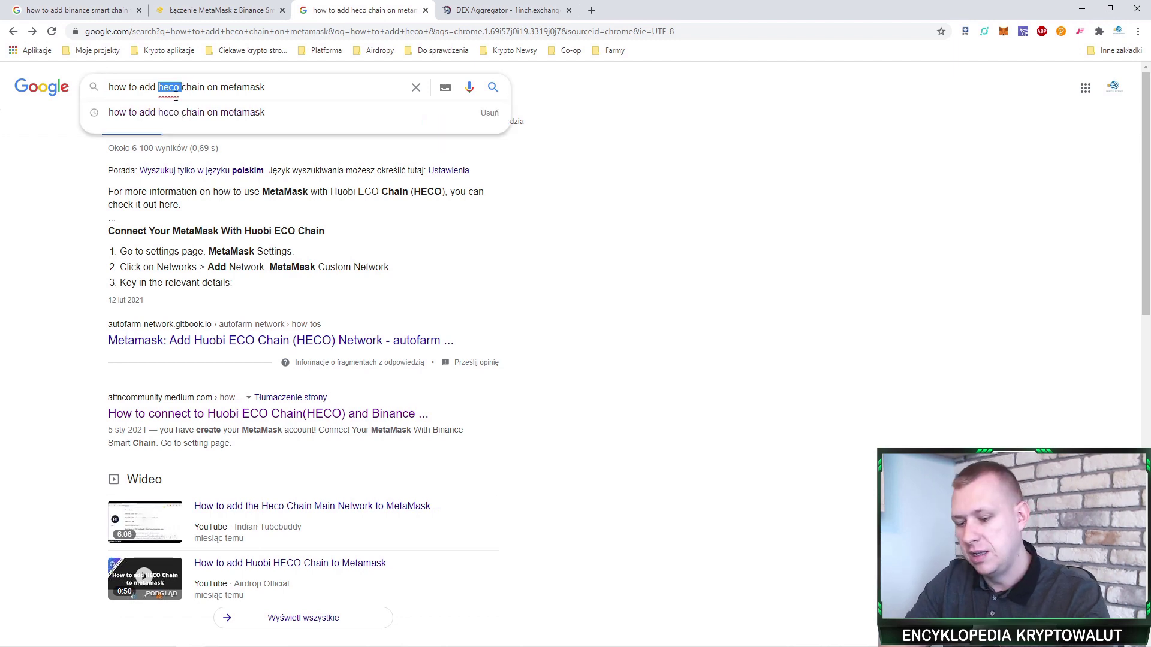